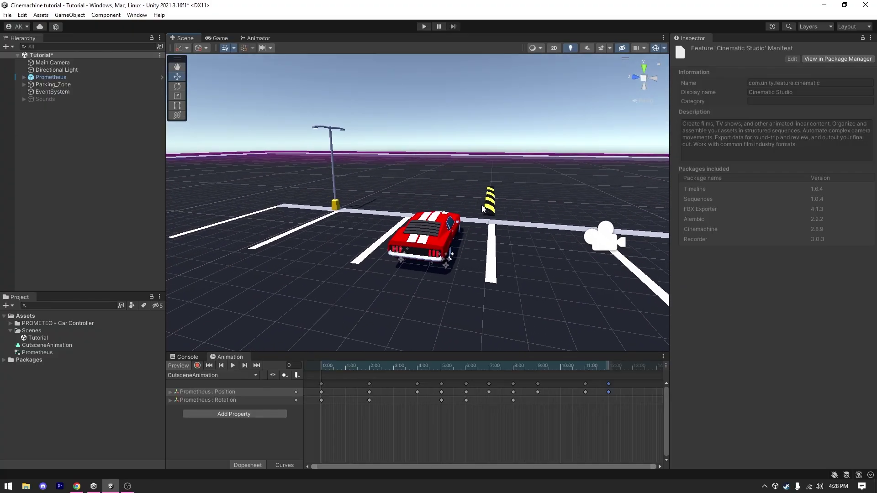
- Select the PROMETEO - Car Controller folder and bring up its Asset Store page
click(77, 323)
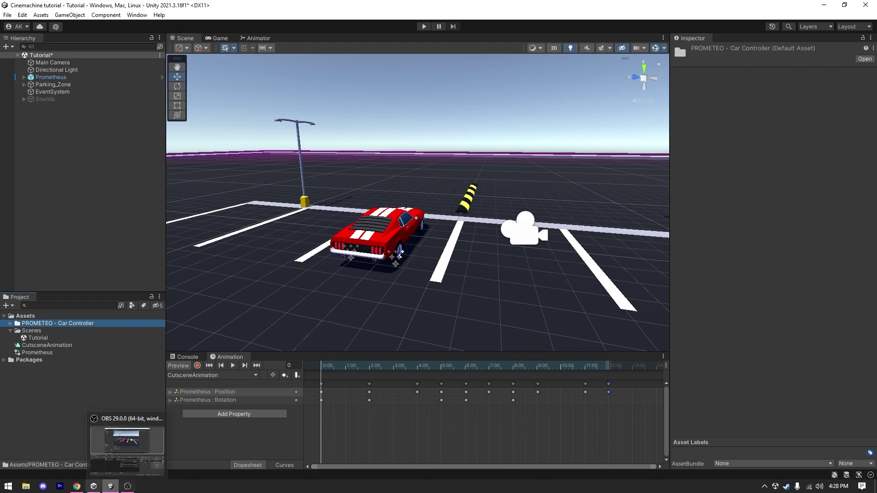
click(77, 486)
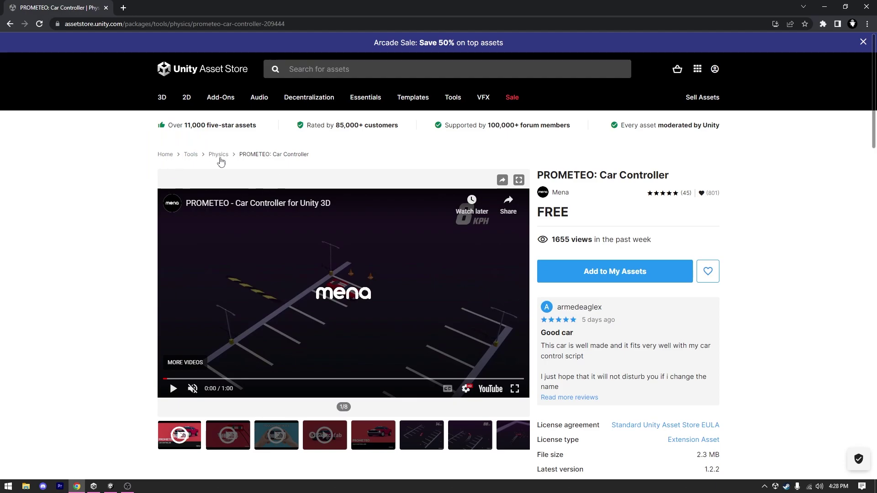
- Browse the free PROMETEO: Car Controller store page, then scrub the car animation forward in Unity
scroll(461, 183, down, 2)
scroll(459, 181, down, 4)
scroll(304, 307, up, 1)
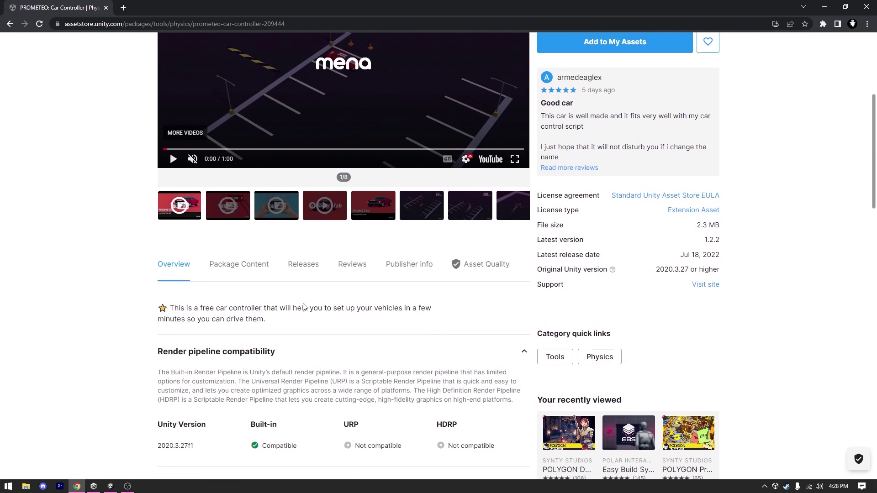
scroll(303, 307, up, 4)
scroll(304, 307, up, 1)
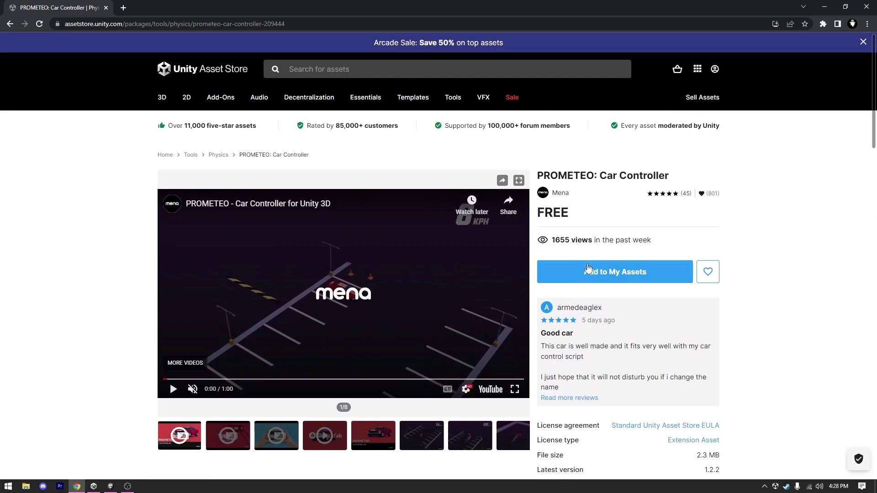
click(825, 6)
drag(316, 369, 291, 381)
- Reset the car animation to its start and orbit the Scene view low toward the car
scroll(443, 204, down, 3)
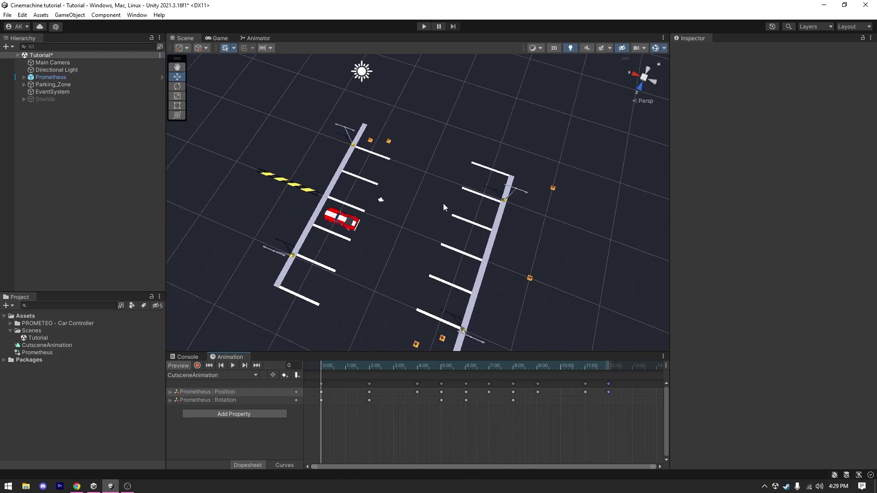
scroll(377, 199, up, 5)
middle_drag(376, 198, 390, 119)
right_drag(391, 118, 482, 131)
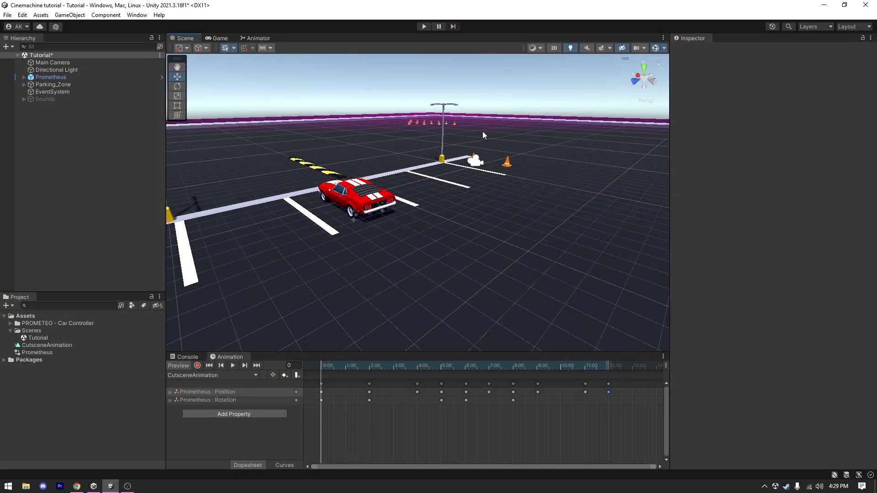
right_drag(492, 130, 393, 132)
click(137, 15)
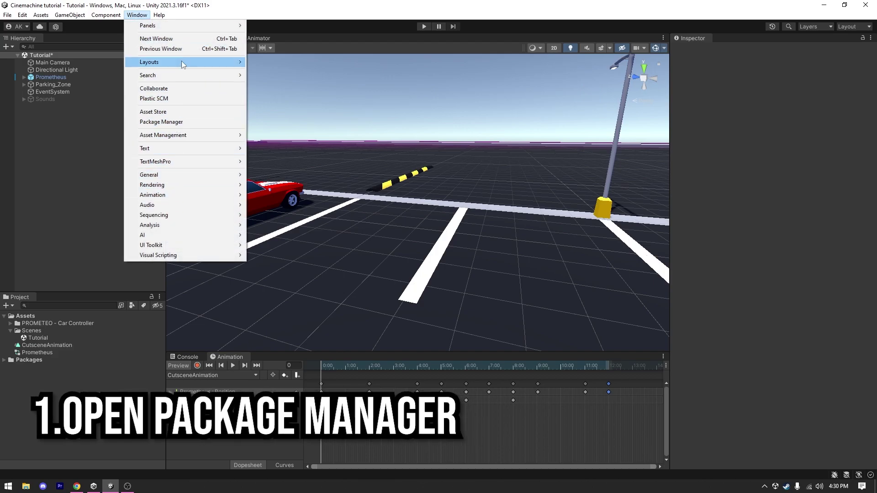
- In the Package Manager's Unity Registry, search for Cinemachine and view its 2.8.9 details
click(197, 122)
click(266, 111)
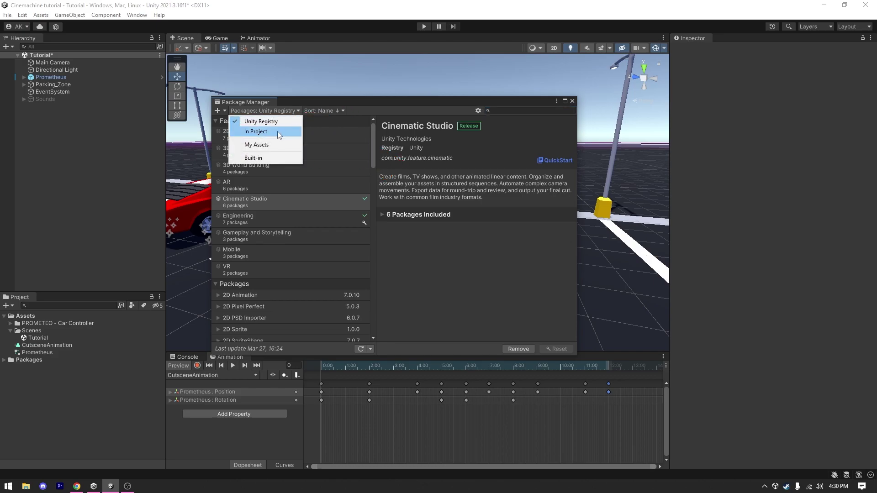
click(270, 121)
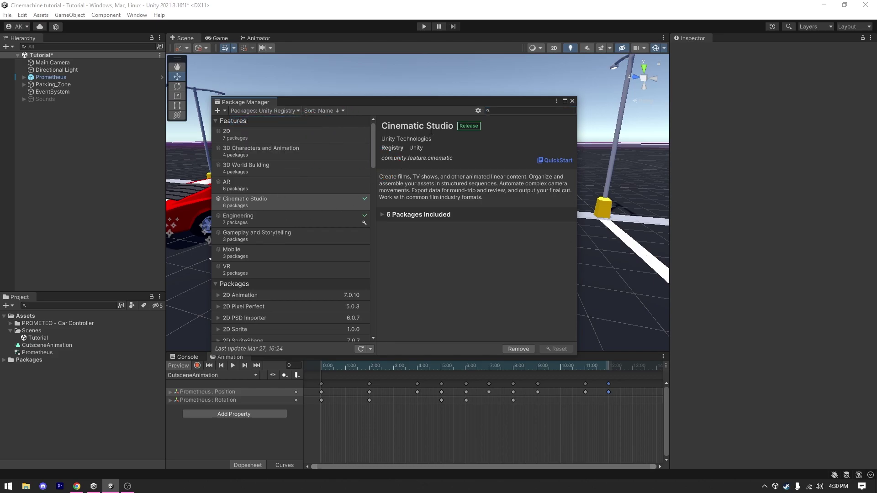
click(499, 111)
text(cim)
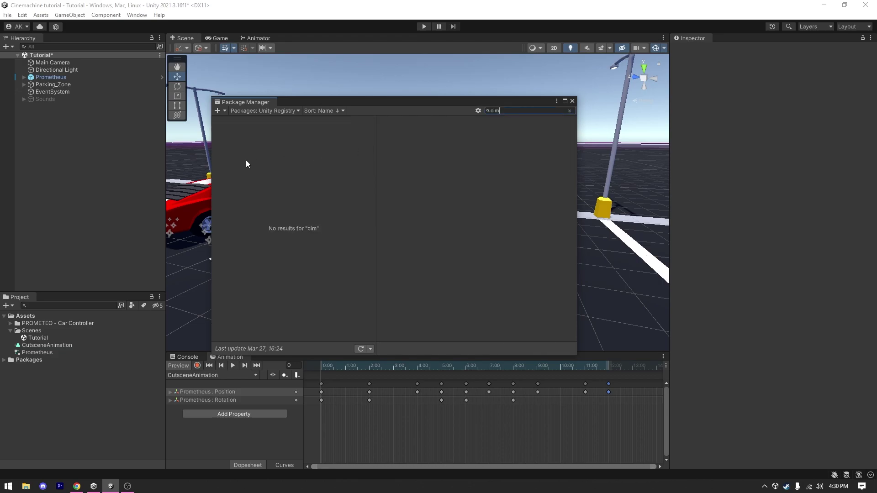
key(BackSpace)
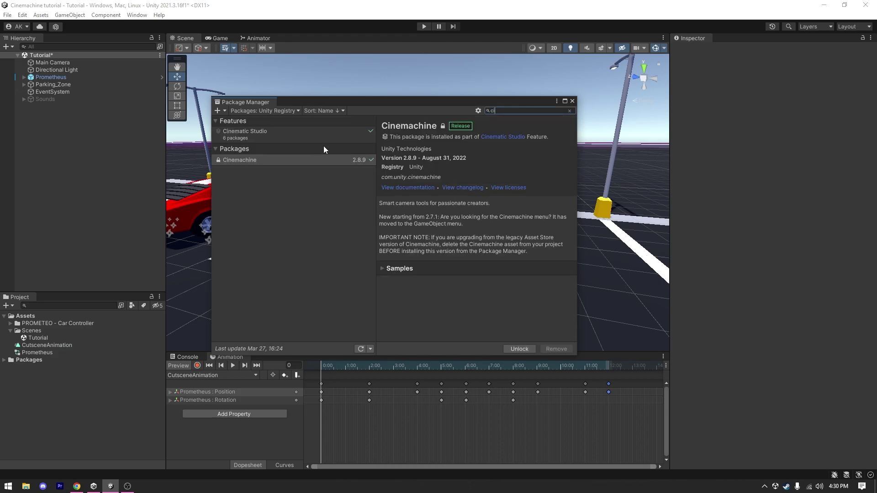
click(280, 160)
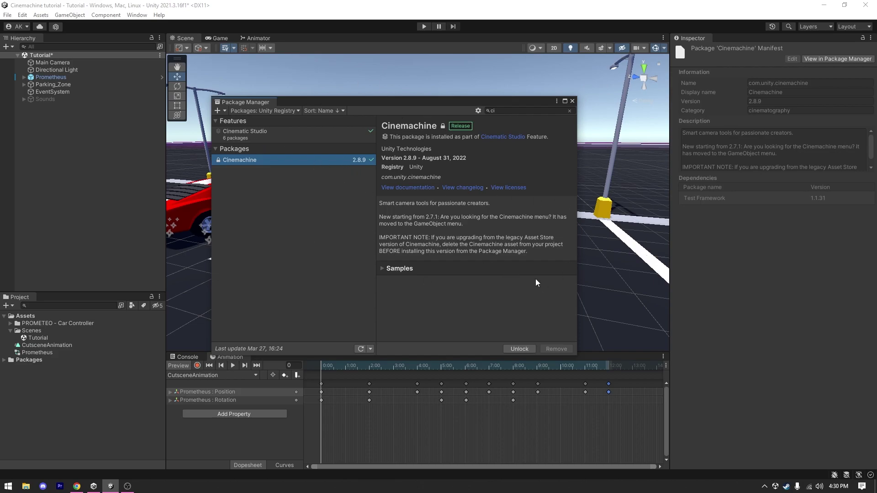
- Check the Cinematic Studio and Sequences details, then inspect the Main Camera's Camera Follow script
key(Up)
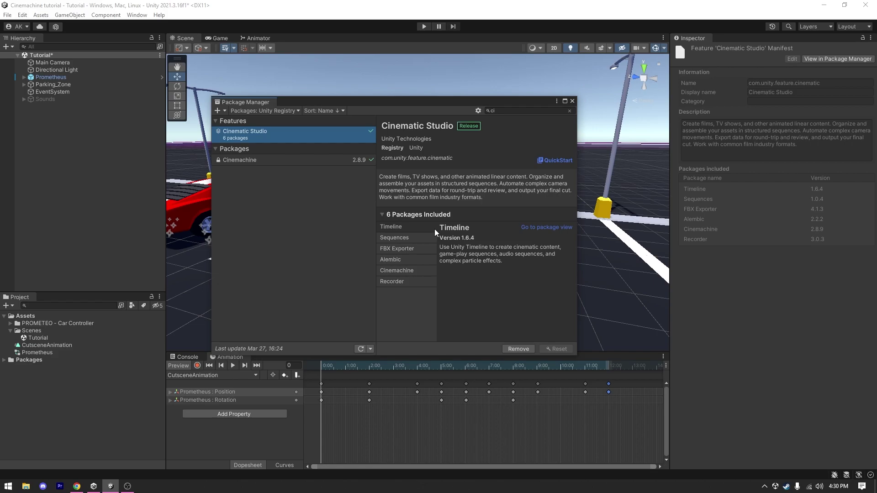
click(405, 238)
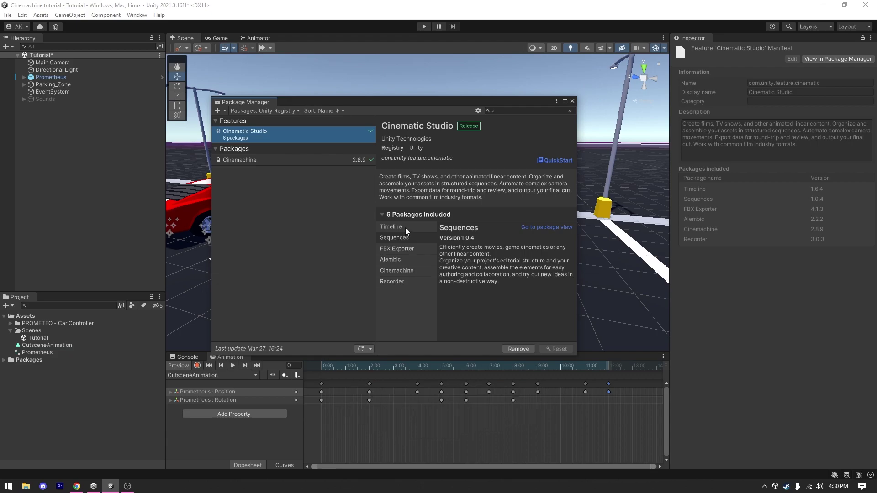
right_click(718, 329)
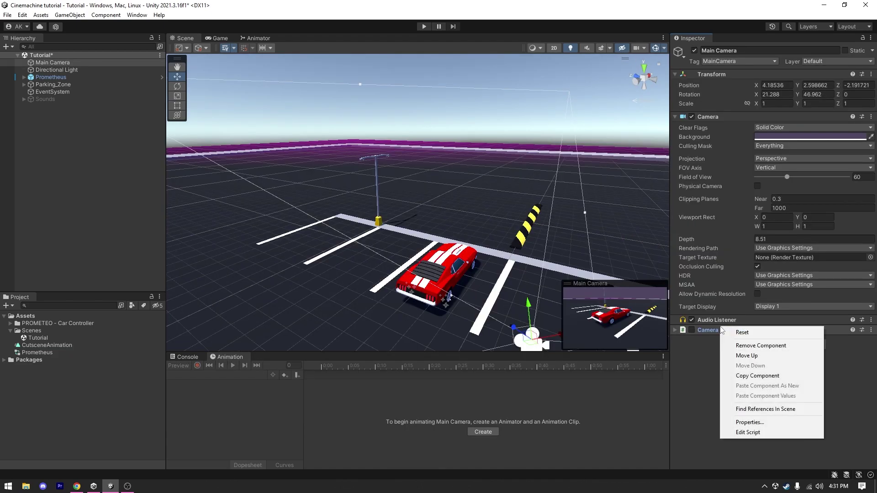
key(Escape)
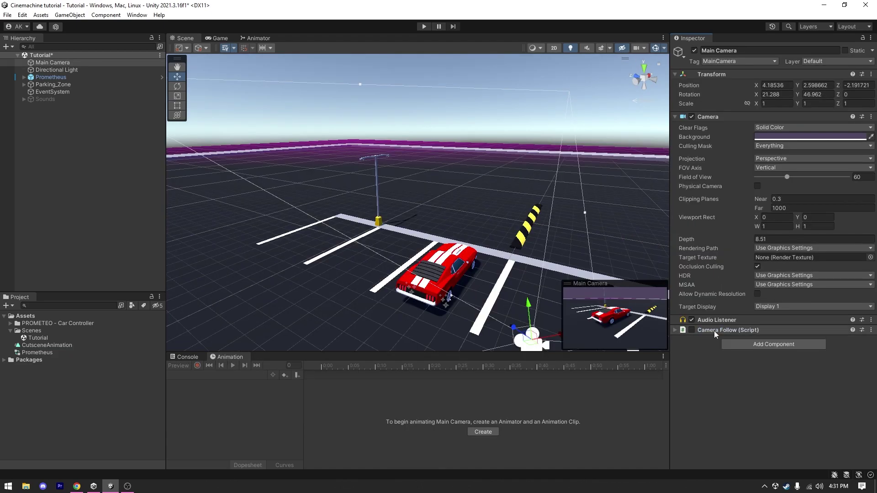
- Add a CinemachineBrain component to the Main Camera and check the Game view
click(739, 348)
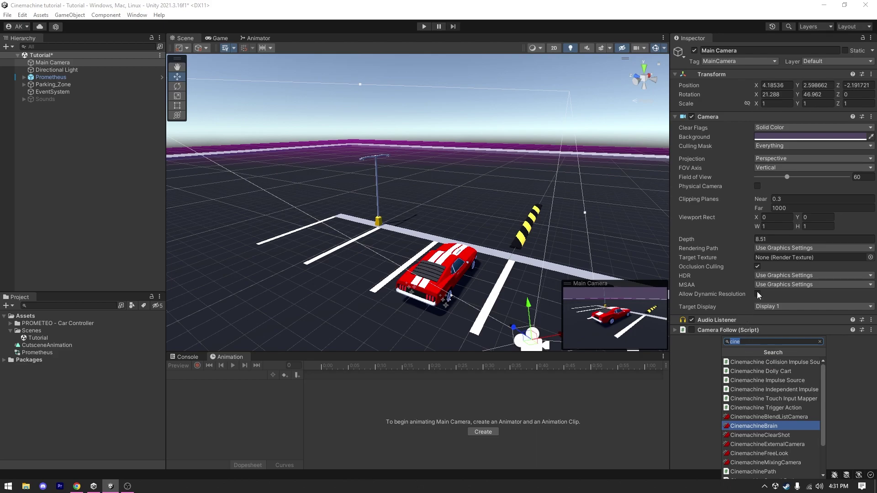
key(Return)
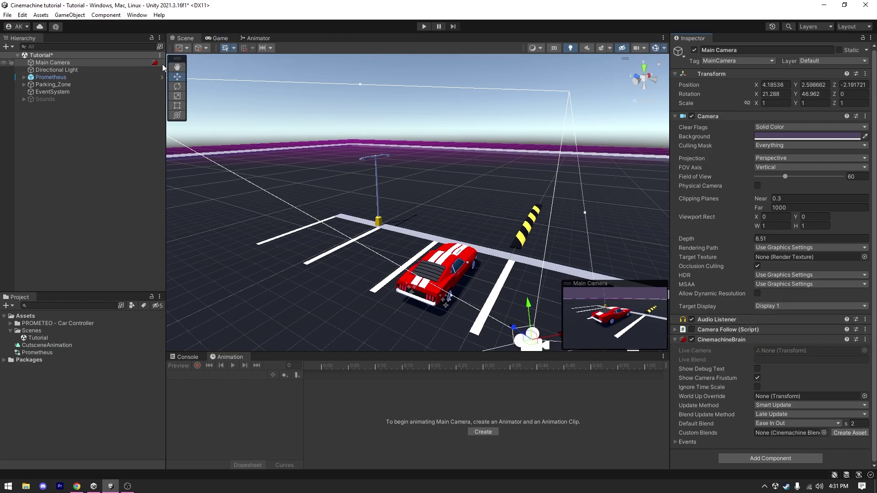
click(215, 38)
click(188, 38)
- Frame the Main Camera and orbit the Scene view to face the car's front
key(f)
alt+drag(467, 201, 503, 134)
click(450, 158)
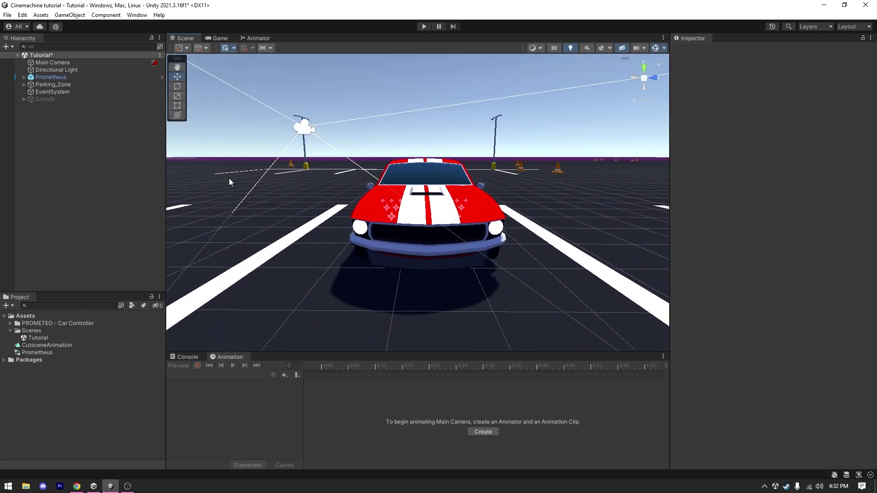
- Create a Cinemachine Virtual Camera named CM vcam1, select it, and preview it in the Game view
right_click(63, 147)
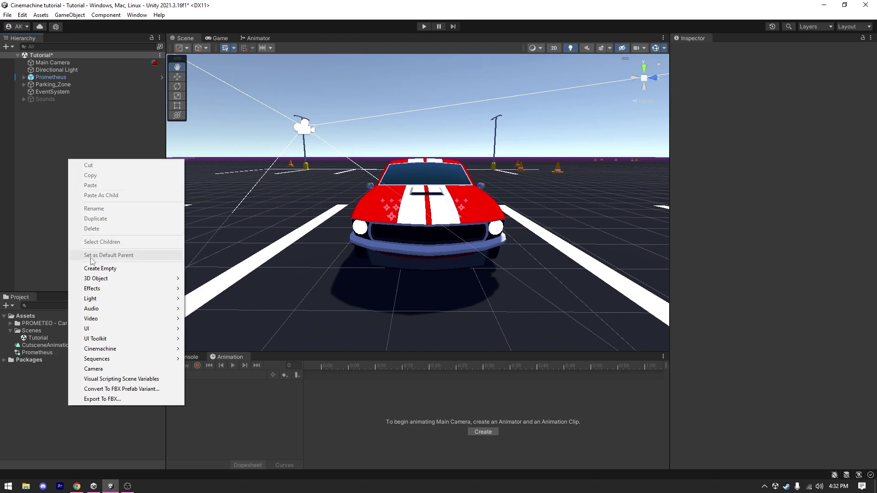
mouse_move(132, 349)
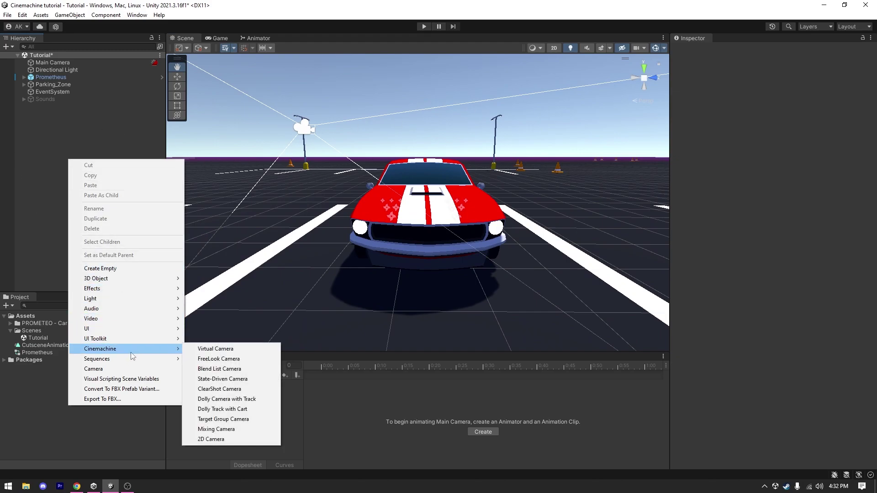
click(218, 349)
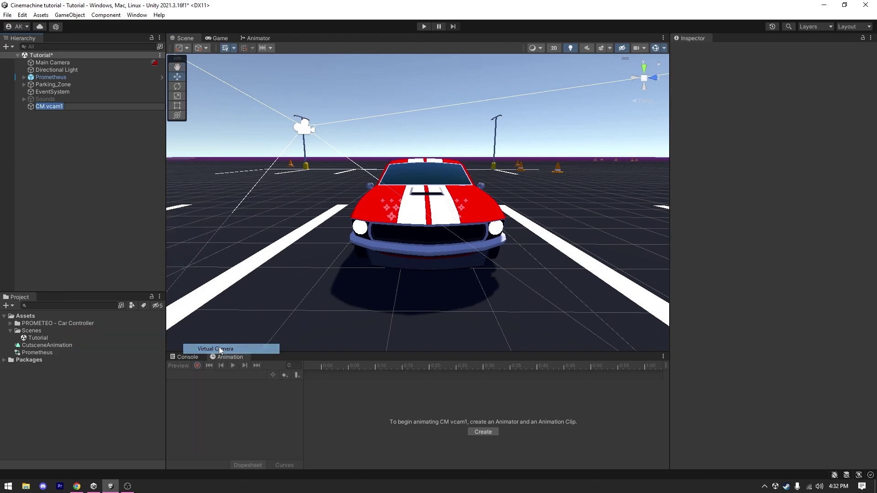
click(138, 158)
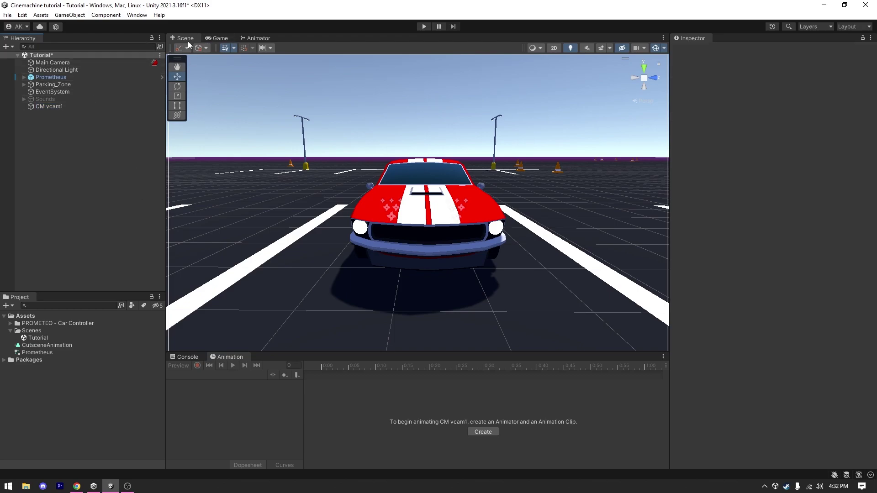
click(94, 106)
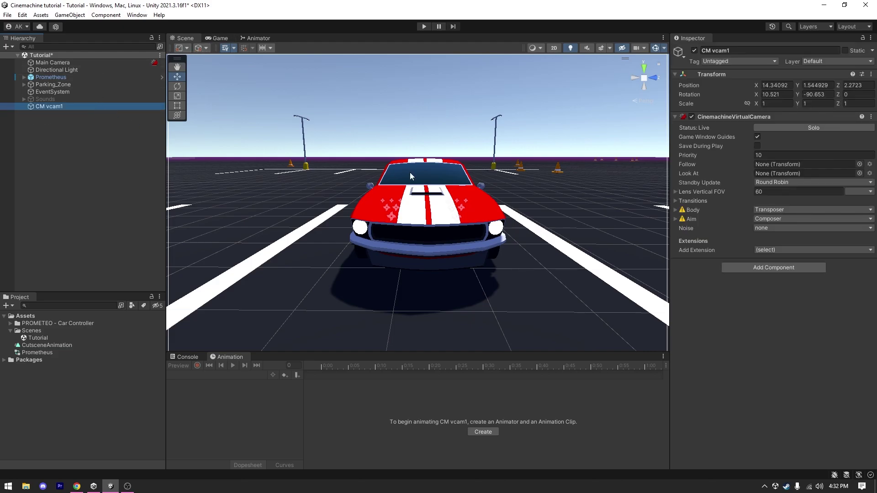
click(219, 38)
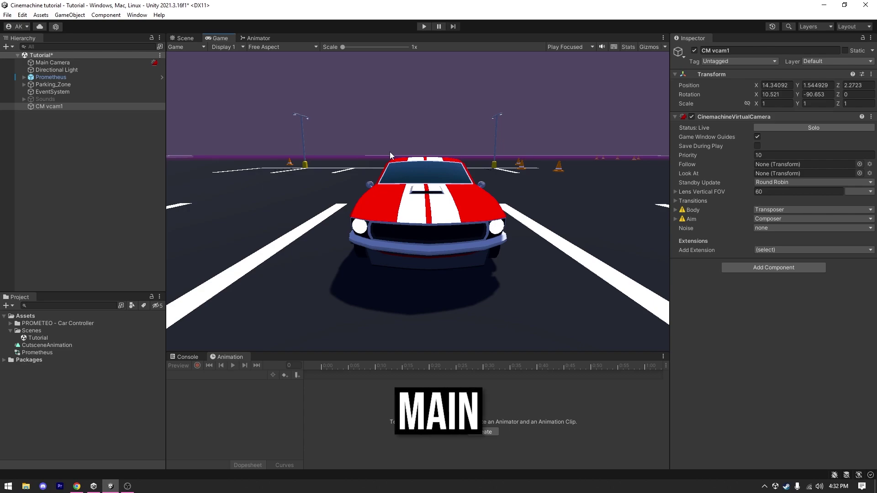
click(185, 38)
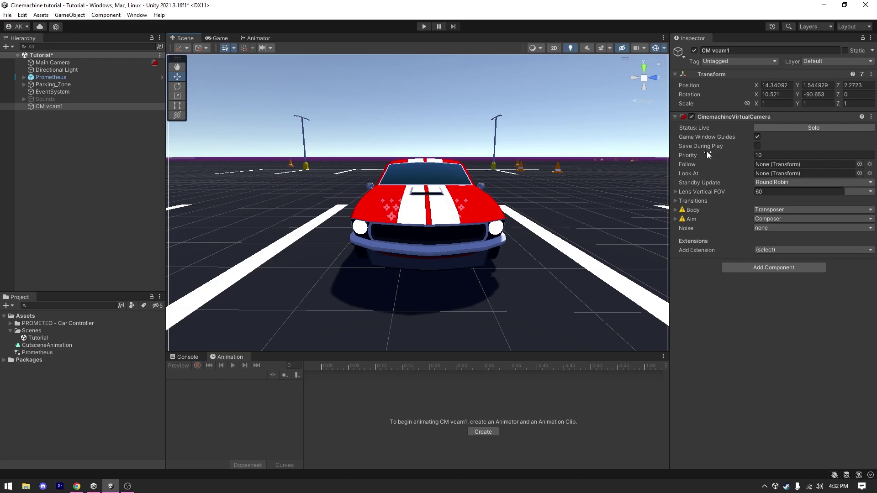
mouse_move(706, 152)
mouse_move(707, 154)
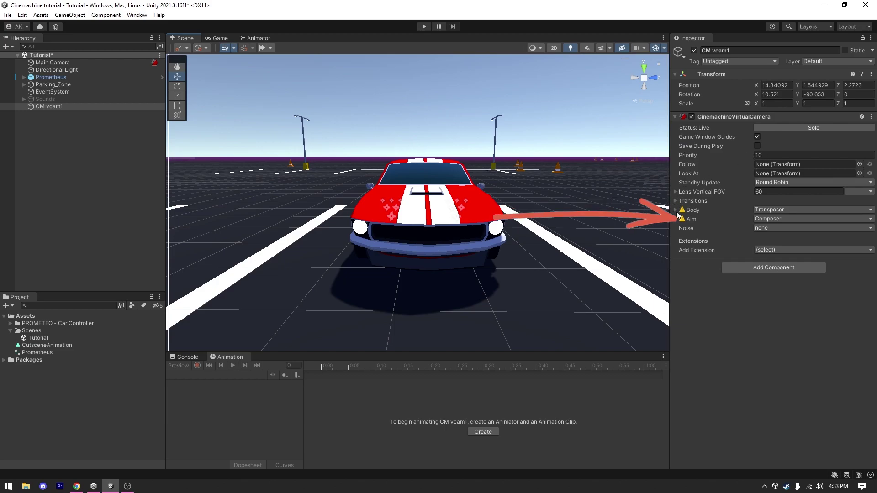
click(675, 211)
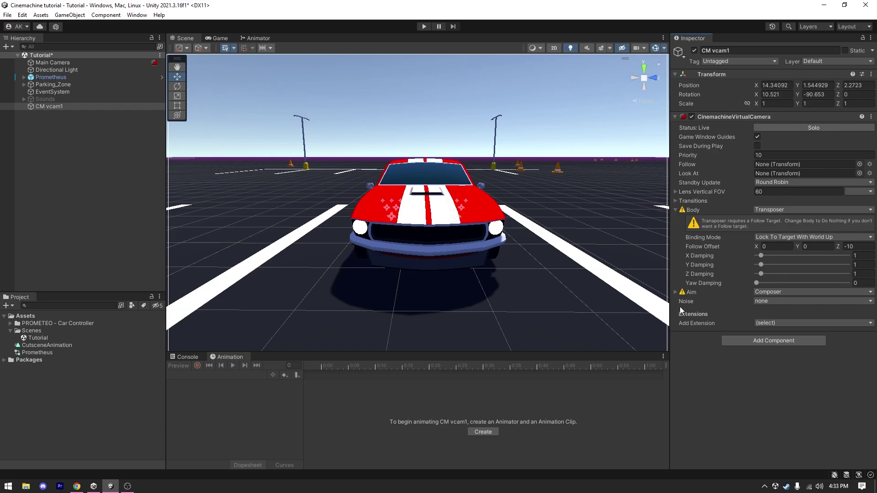
click(676, 293)
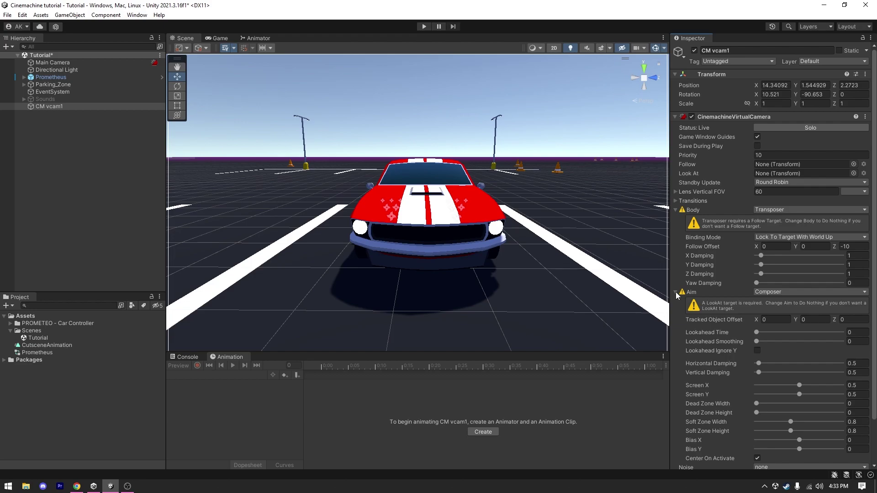
click(677, 293)
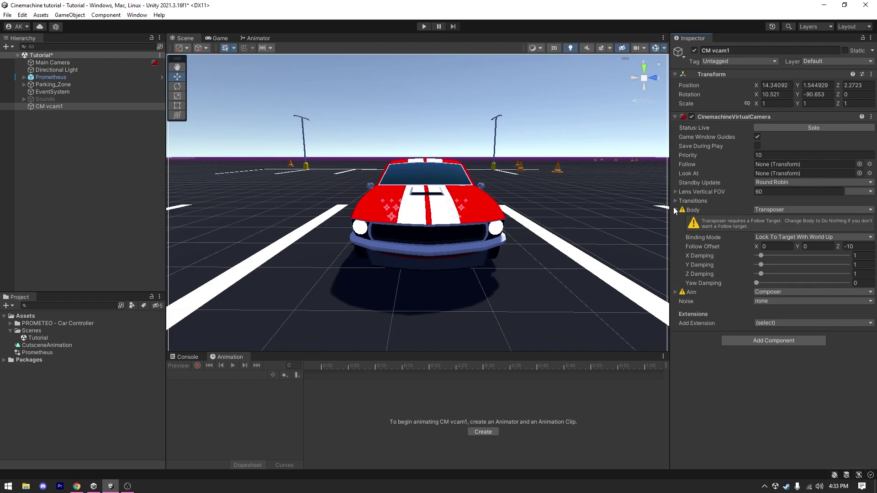
click(675, 210)
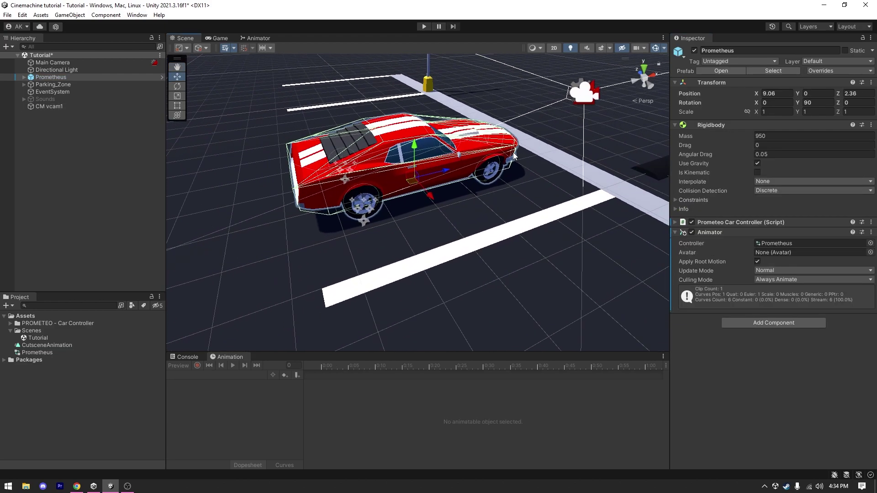
- Create CM vcam2 with Look At set to Prometheus and expand its Aim composer settings
alt+drag(514, 156, 486, 136)
click(486, 136)
alt+drag(497, 174, 462, 211)
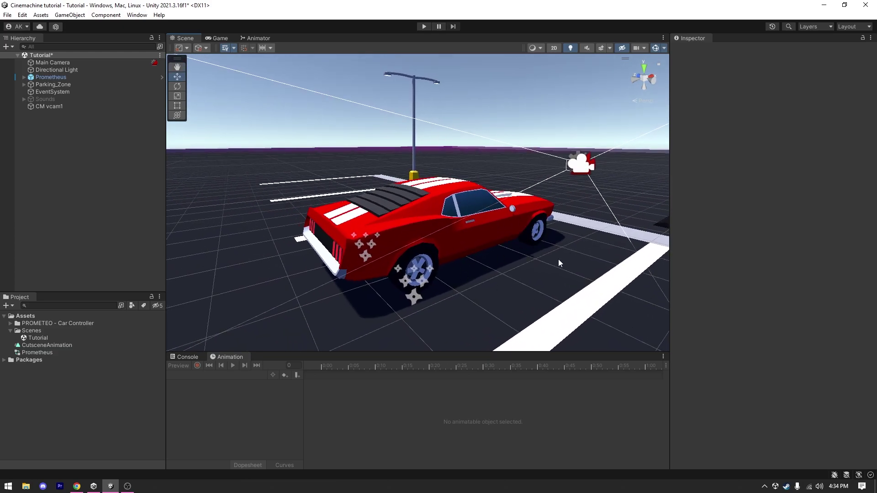
right_click(68, 143)
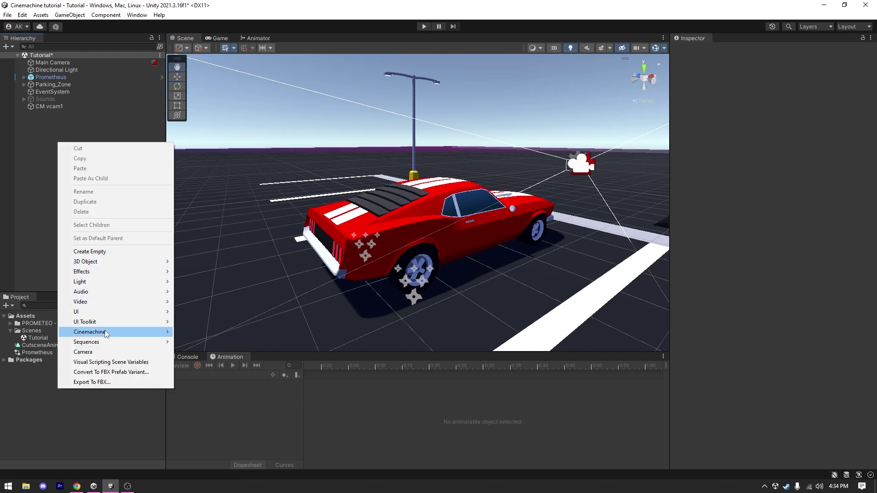
mouse_move(112, 333)
click(205, 334)
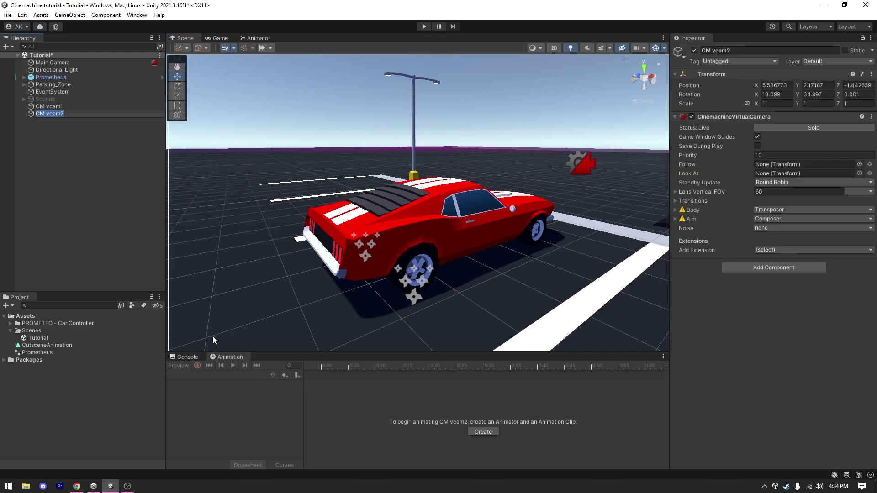
drag(49, 113, 782, 172)
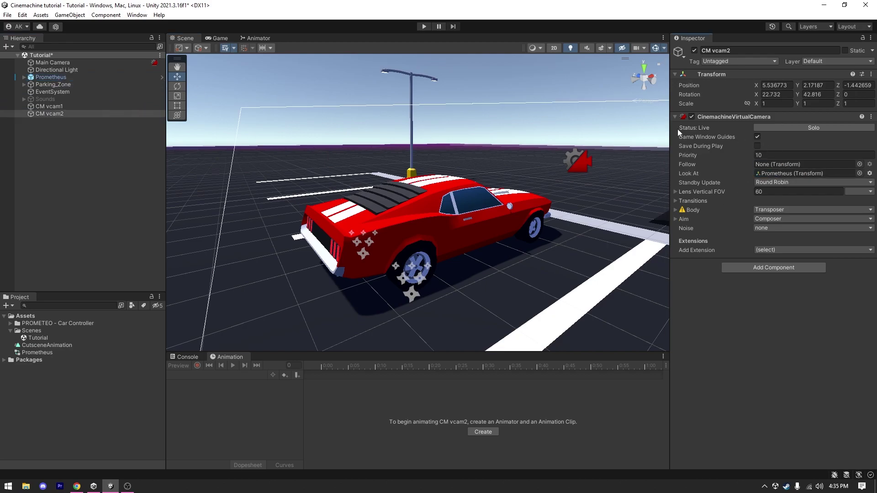
click(675, 219)
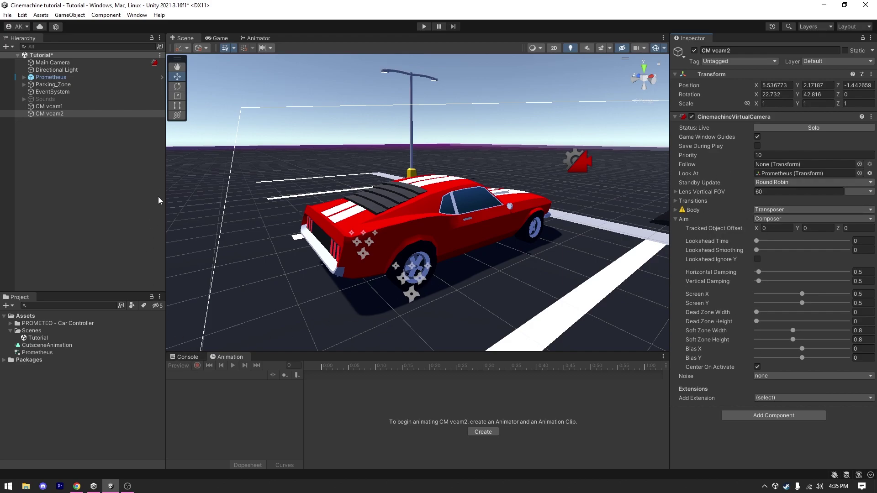
- Scrub Prometheus's cutscene animation, then select CM vcam2 and test it in Play mode
click(55, 78)
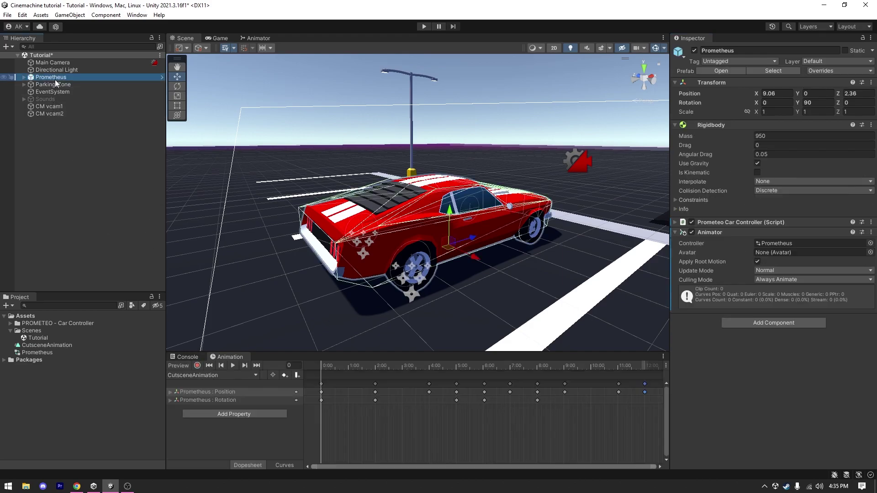
click(327, 366)
mouse_move(327, 367)
mouse_down()
mouse_move(344, 368)
mouse_move(320, 368)
mouse_up()
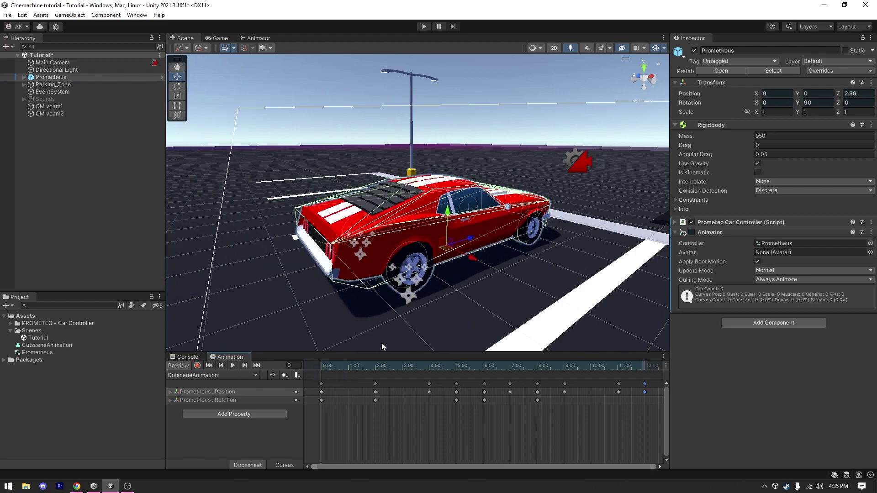
click(75, 115)
click(424, 27)
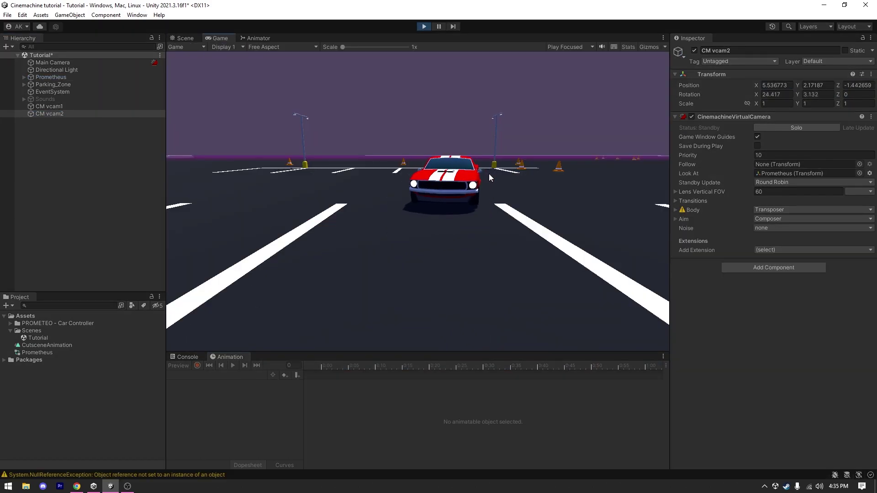
click(424, 26)
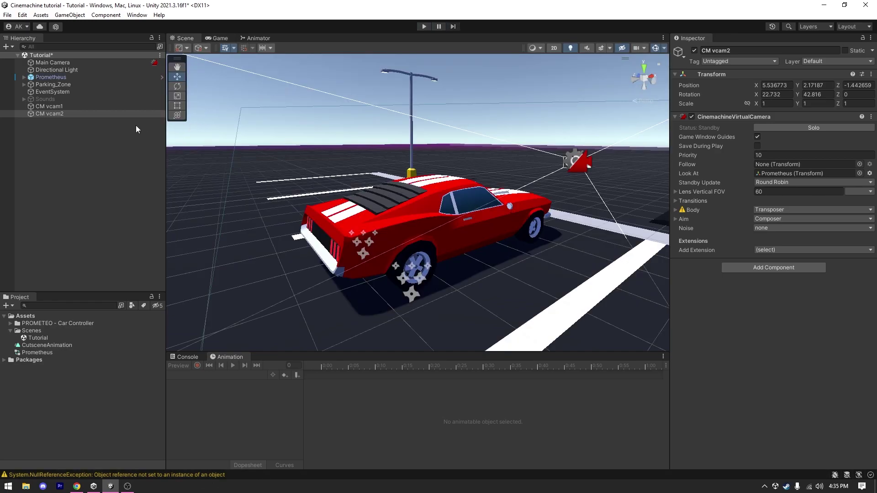
- In the Game view, solo CM vcam2 briefly to preview its shot of the car
click(224, 39)
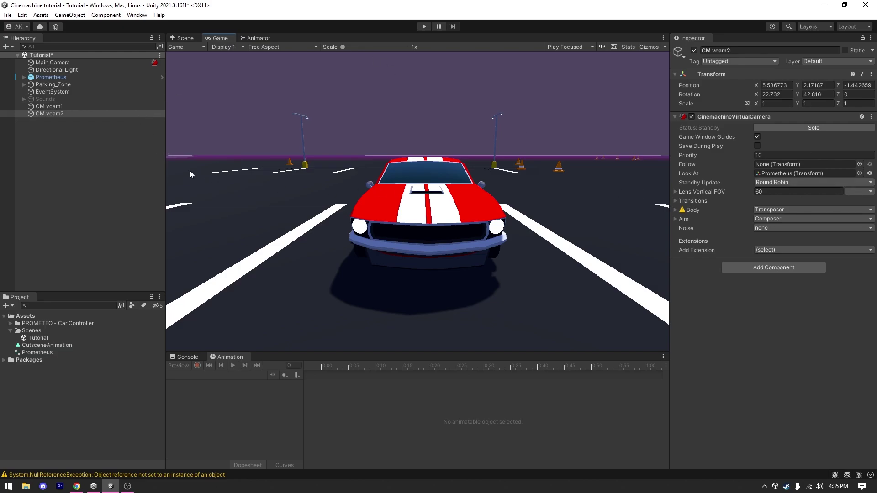
click(124, 108)
click(122, 114)
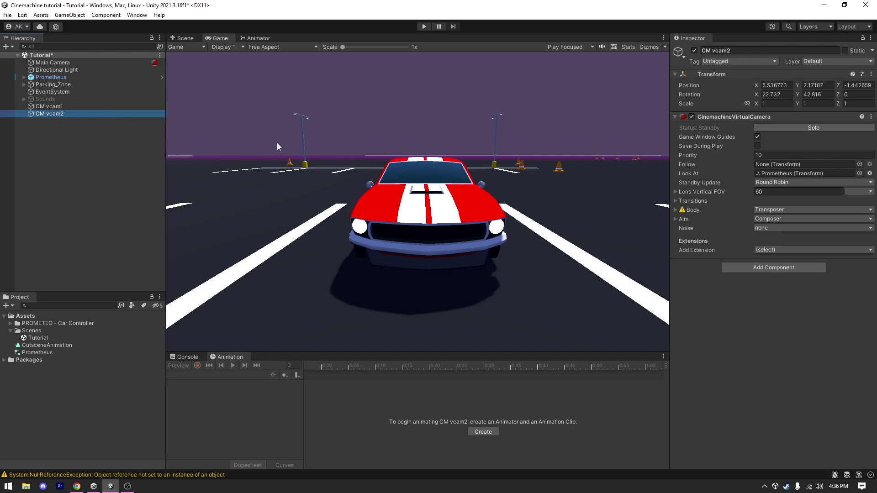
click(772, 128)
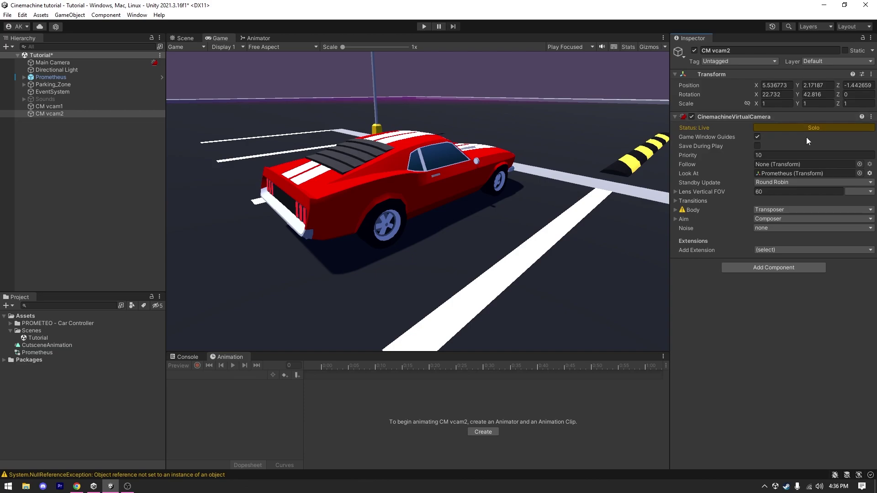
click(793, 130)
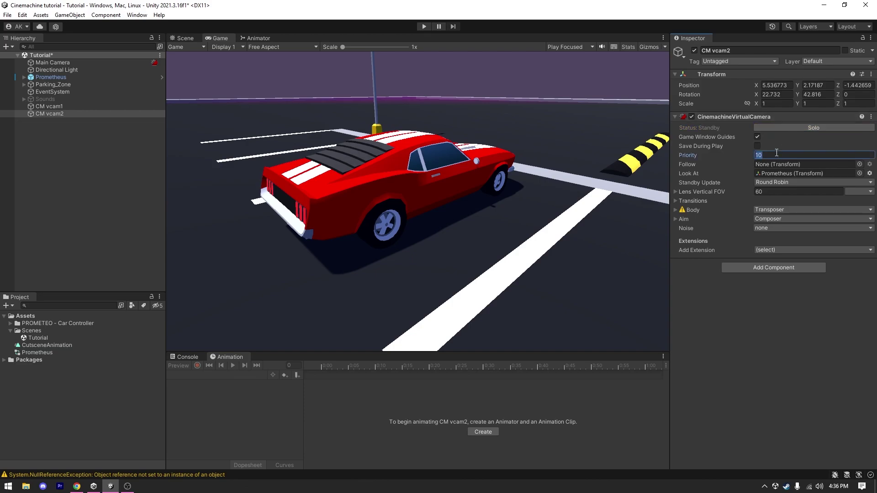
- Set CM vcam2's Priority to 20 and watch it take over from vcam1 in Play mode
text(1)
key(BackSpace)
text(20)
click(423, 28)
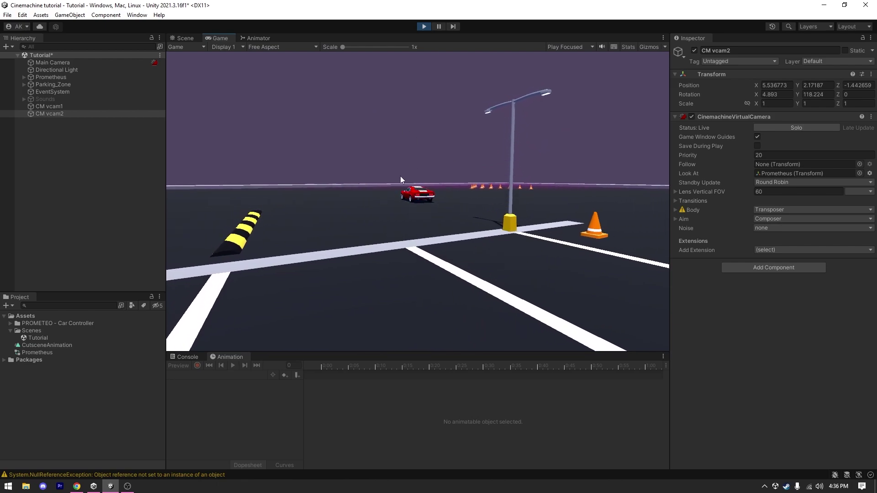
click(421, 26)
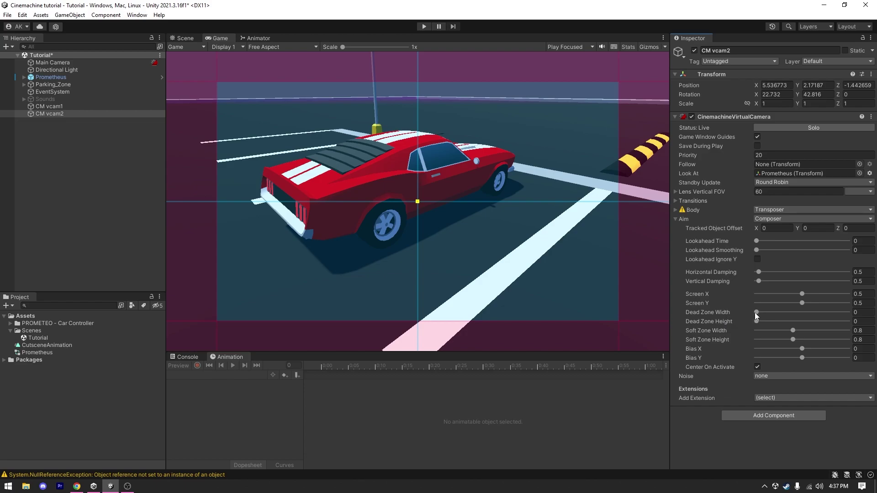
- Widen CM vcam2's Dead Zone Width to 0.23, test in Play mode, then widen it to 0.96
drag(756, 312, 770, 323)
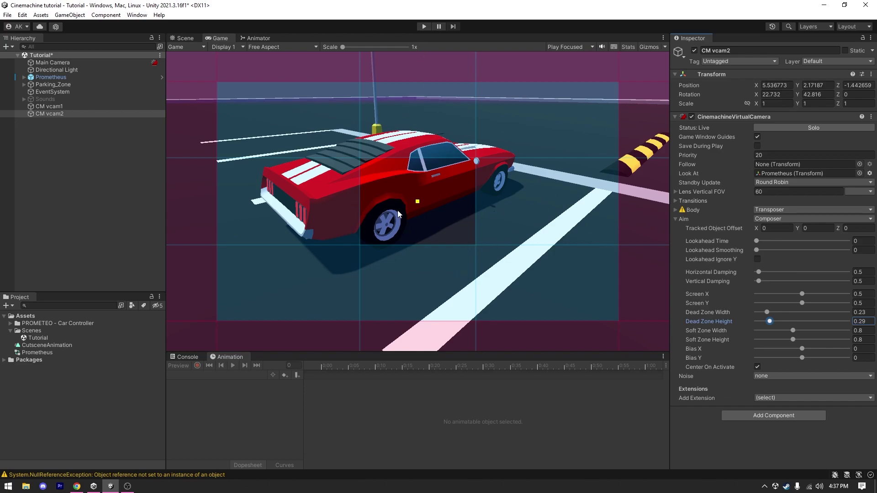
click(425, 26)
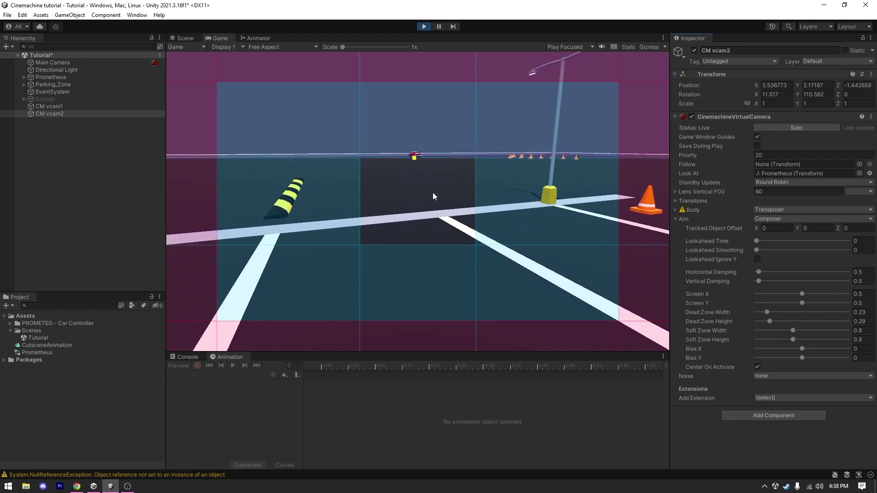
click(424, 27)
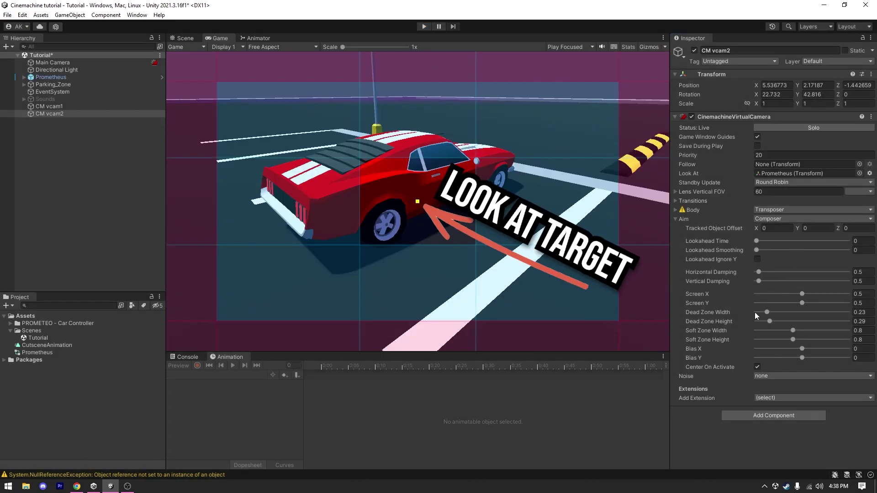
drag(768, 314, 796, 322)
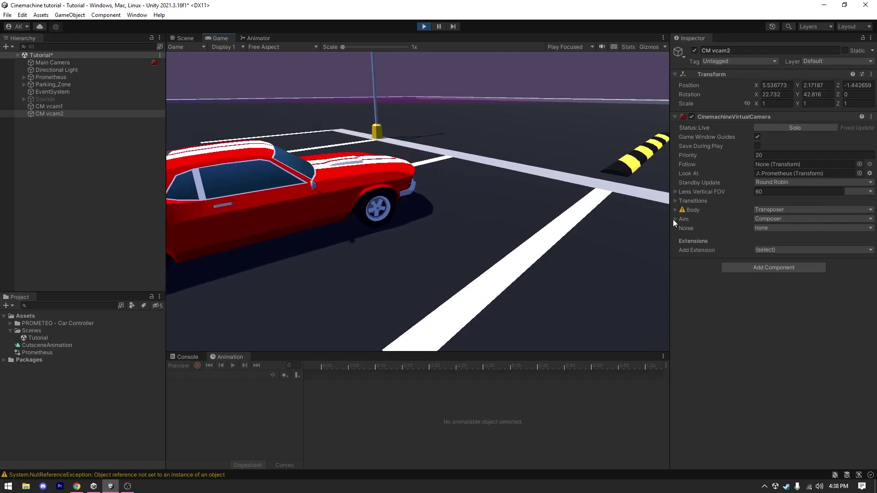
- Play-test CM vcam2's wide dead zone, then drag the dead zone width back toward 0
click(675, 218)
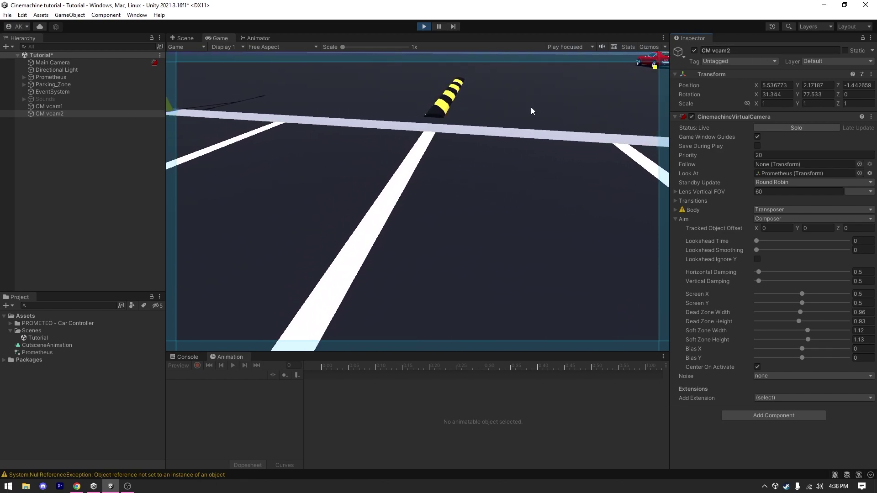
click(425, 26)
drag(799, 313, 748, 325)
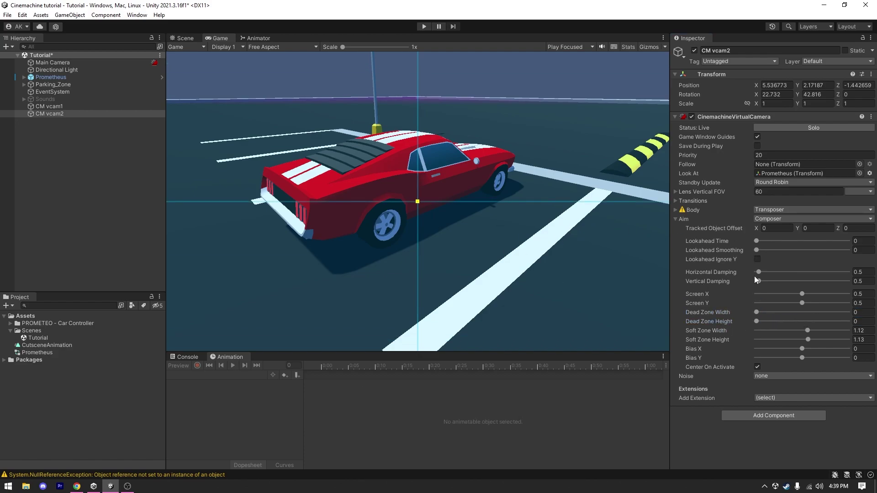
- Raise CM vcam2's horizontal and vertical aim damping to 20 and enter play mode to test it
drag(757, 274, 823, 279)
drag(766, 280, 847, 281)
key(ctrl+p)
- Drop CM vcam2's horizontal and vertical damping from 20 to 0 and nudge the car's screen framing
drag(849, 274, 766, 274)
drag(848, 282, 718, 280)
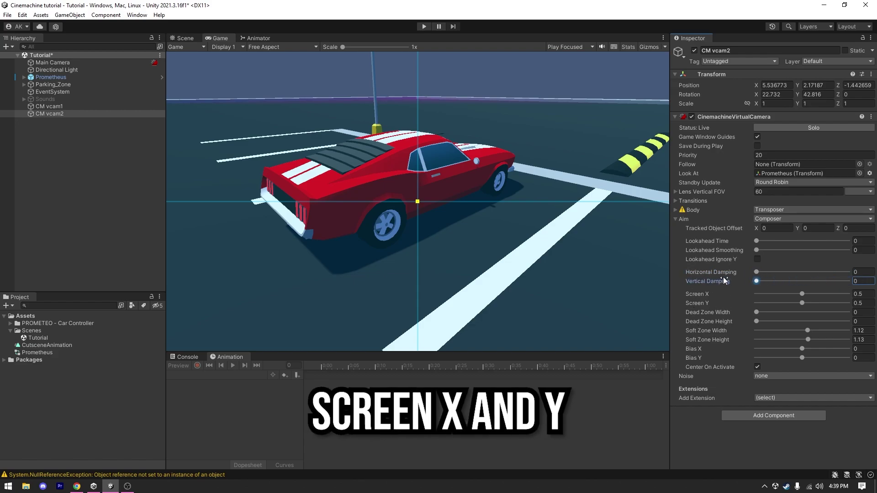
mouse_move(804, 293)
mouse_down()
mouse_move(790, 294)
mouse_move(803, 294)
mouse_up()
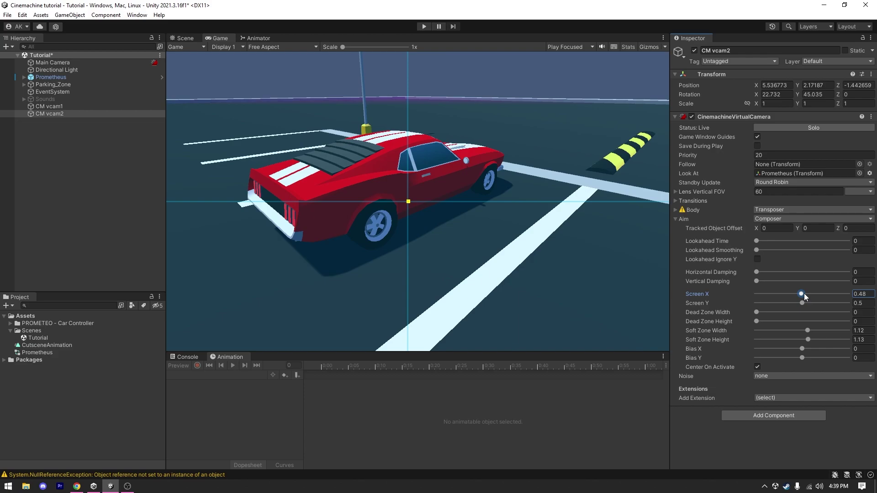
drag(804, 294, 815, 295)
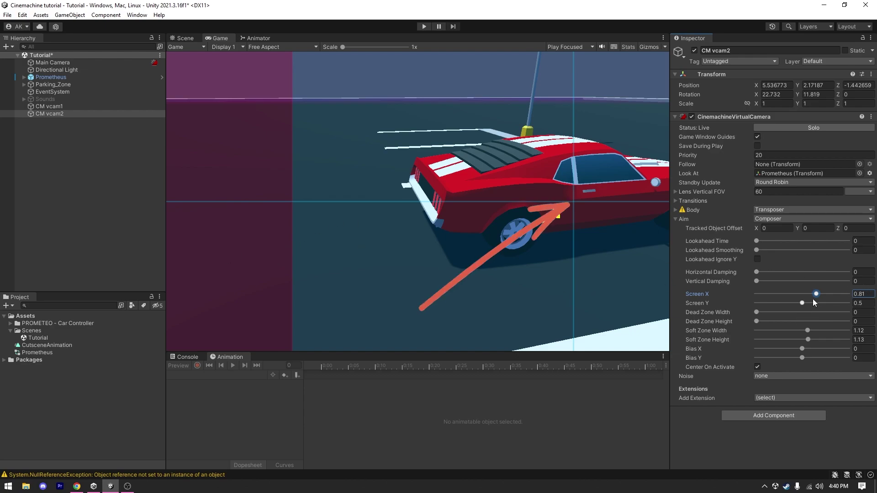
drag(802, 303, 807, 303)
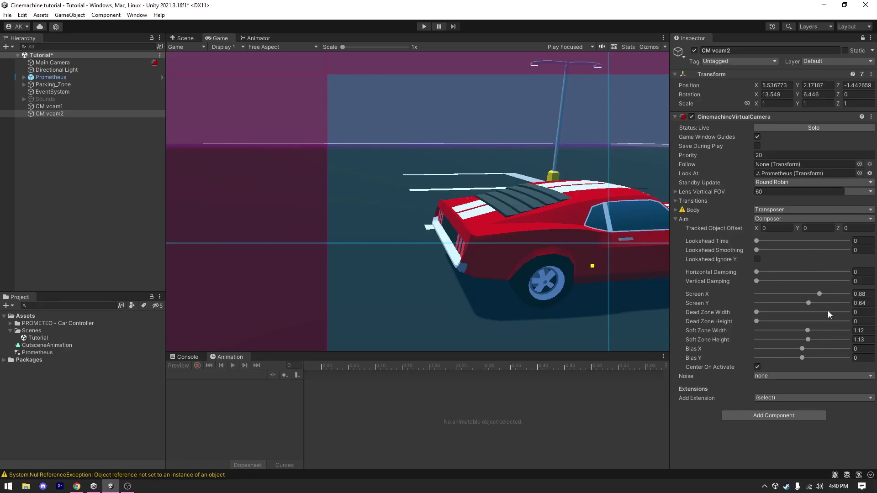
- Set CM vcam2's Screen X and Screen Y to exactly 0.5
click(868, 294)
text(.5)
click(870, 301)
text(.5)
key(Return)
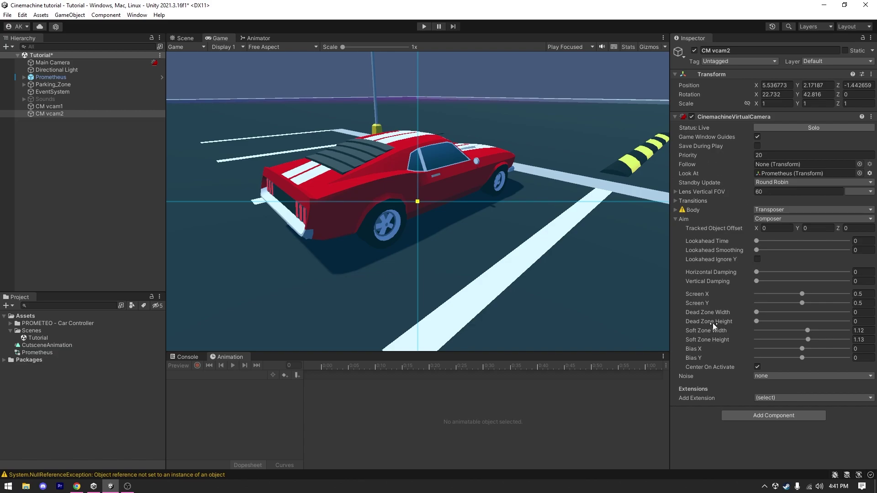
- Collapse the Body and Aim foldouts, then select Prometheus and view the scene from behind the car
click(675, 210)
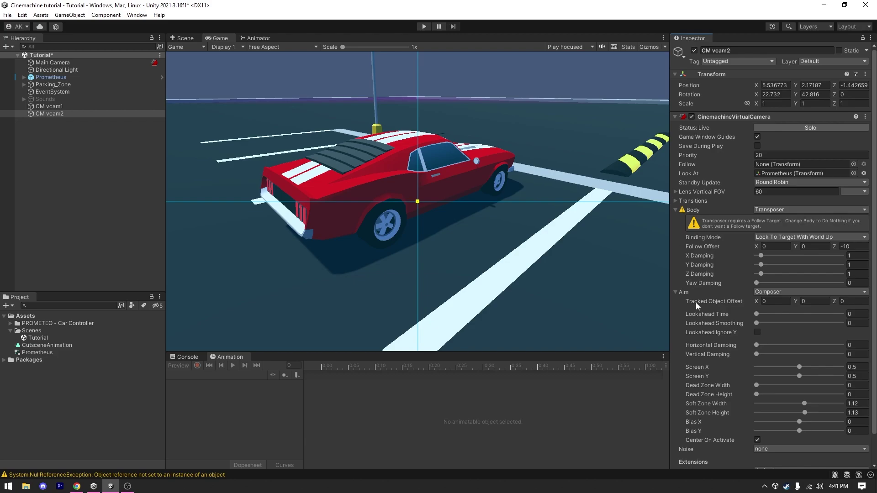
click(675, 293)
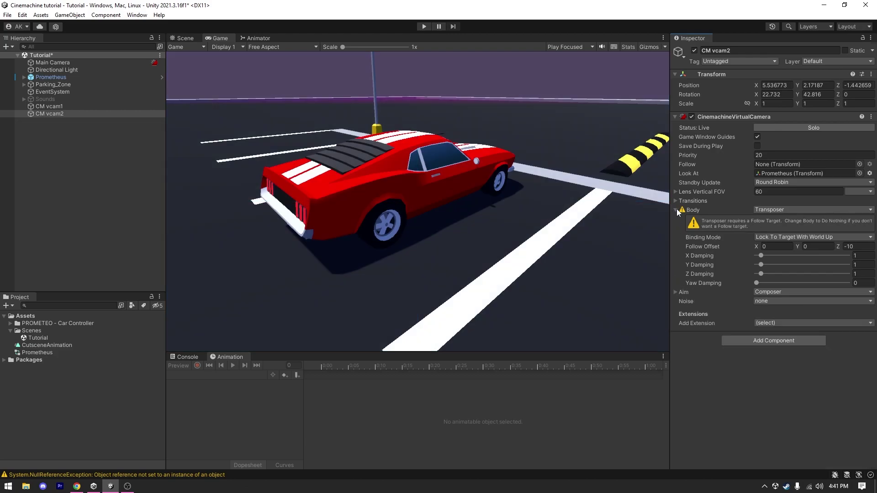
click(675, 209)
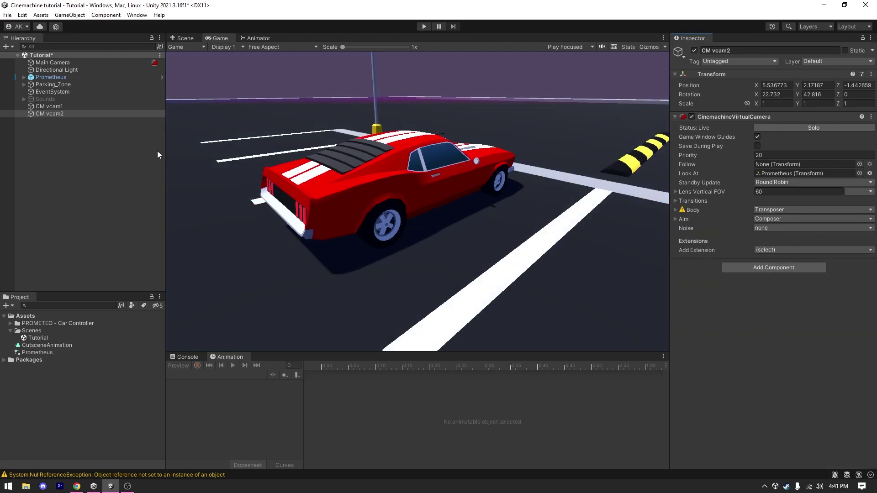
double_click(51, 77)
alt+drag(645, 190, 439, 215)
click(439, 219)
- Frame the car and create a third Cinemachine virtual camera, CM vcam3
key(f)
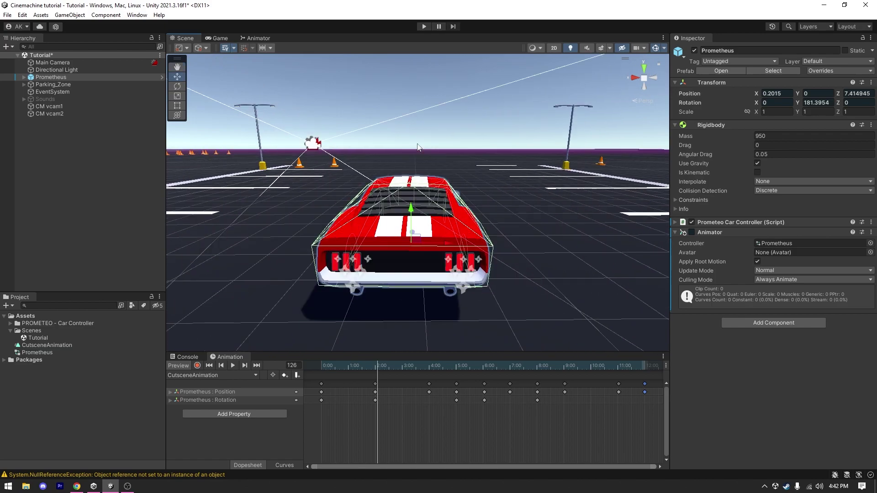
right_click(118, 166)
mouse_move(137, 354)
click(269, 356)
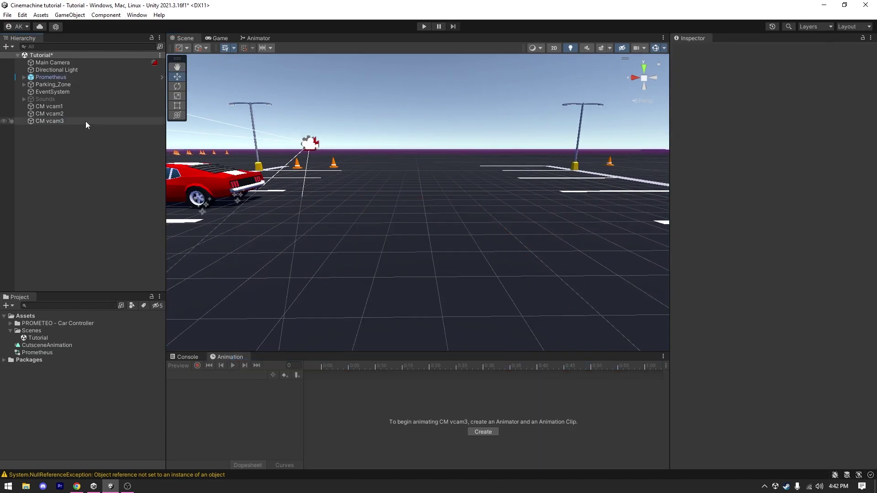
- Give CM vcam3 priority 30 and make it follow the Prometheus car
click(219, 38)
click(50, 121)
click(776, 155)
text(30)
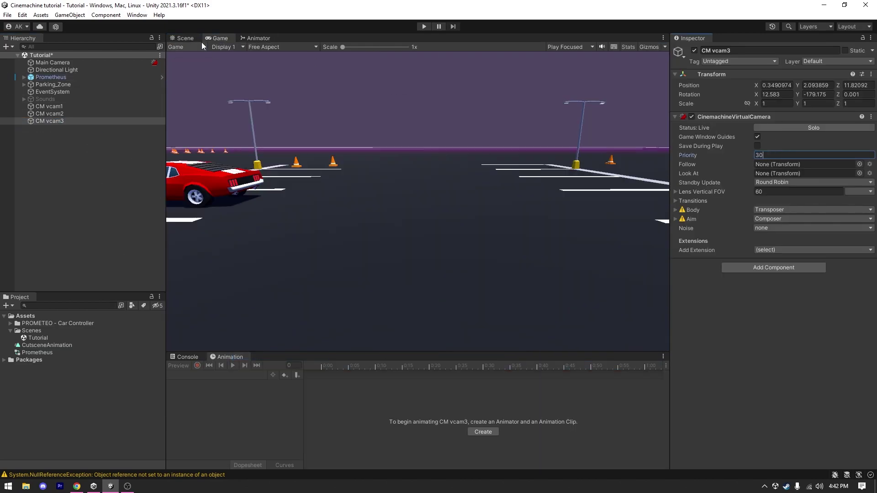
click(185, 38)
click(201, 358)
click(229, 357)
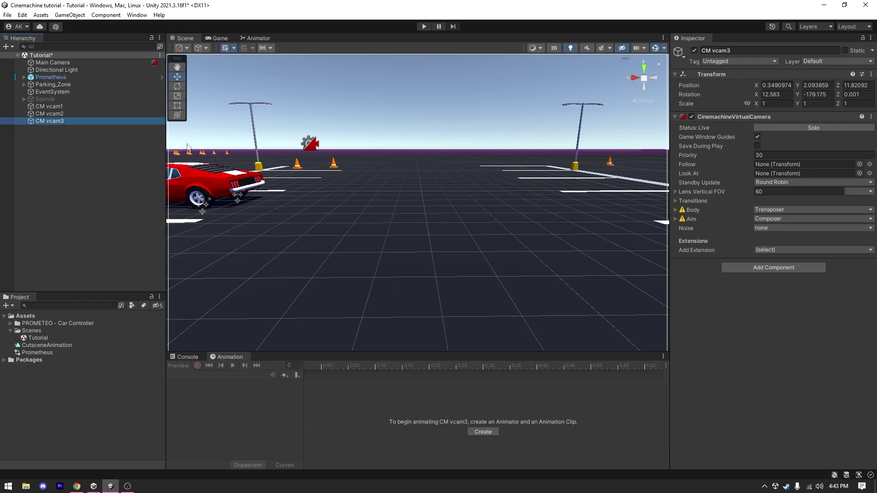
drag(51, 77, 804, 164)
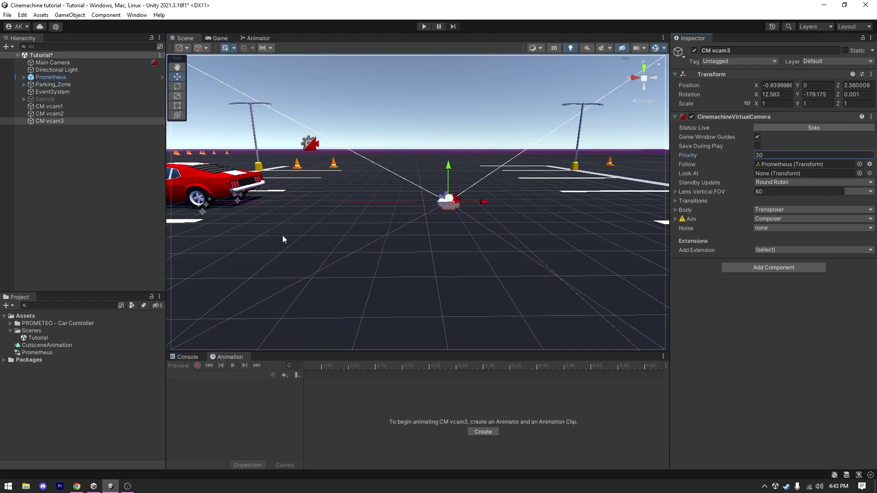
- Show the Game view and lock the Animation panel on the car's CutsceneAnimation, then reselect CM vcam3
click(51, 77)
drag(326, 378, 376, 373)
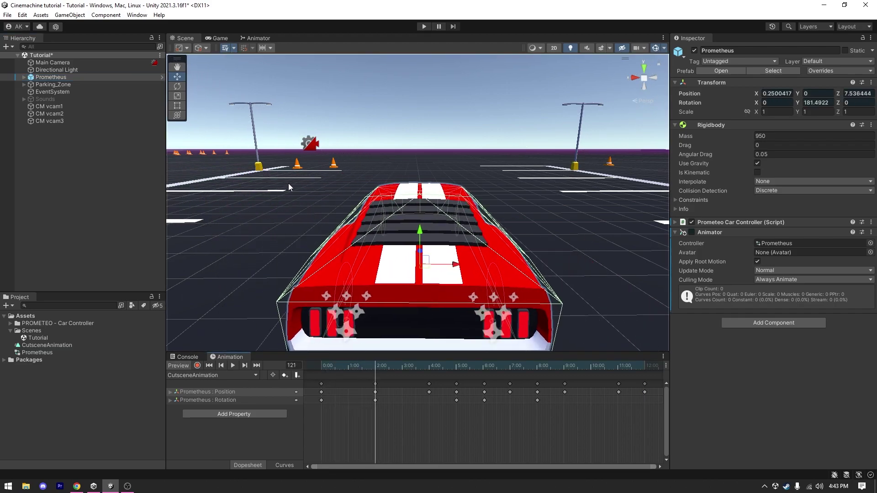
click(218, 39)
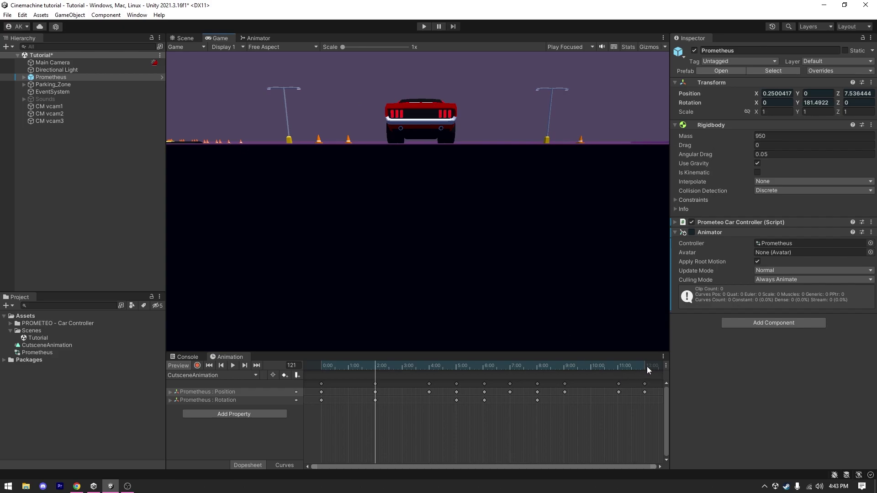
click(663, 357)
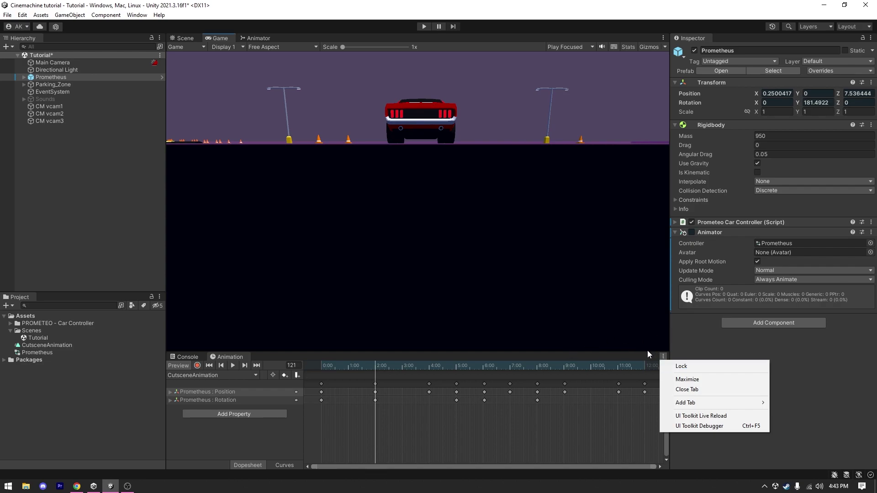
click(681, 366)
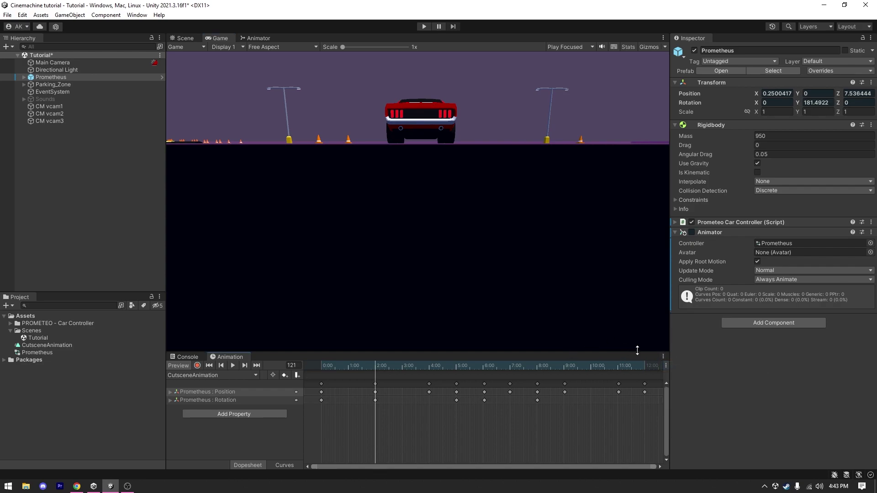
click(663, 357)
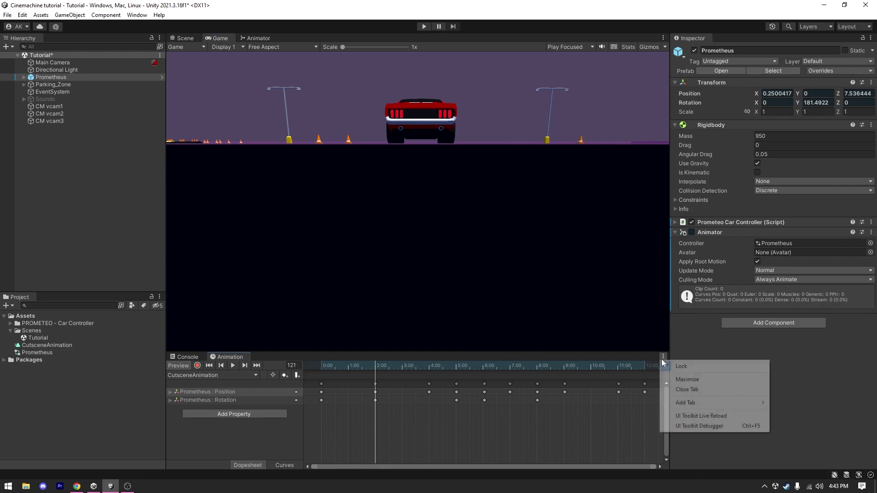
click(708, 341)
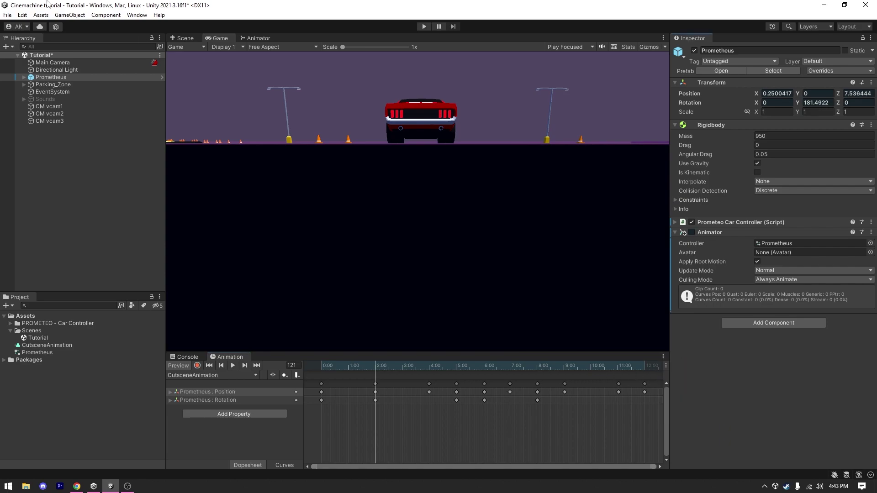
click(80, 122)
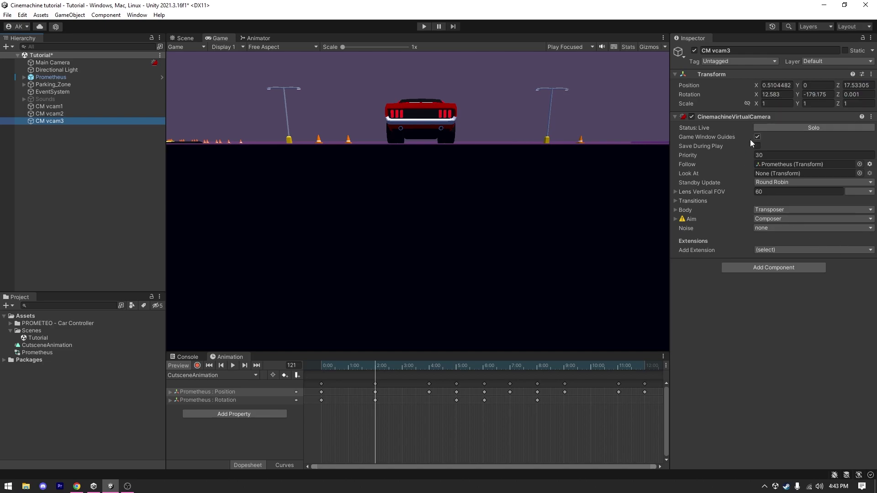
- Set CM vcam3's Body Follow Offset to Z -5 and Y 2
click(675, 219)
click(675, 218)
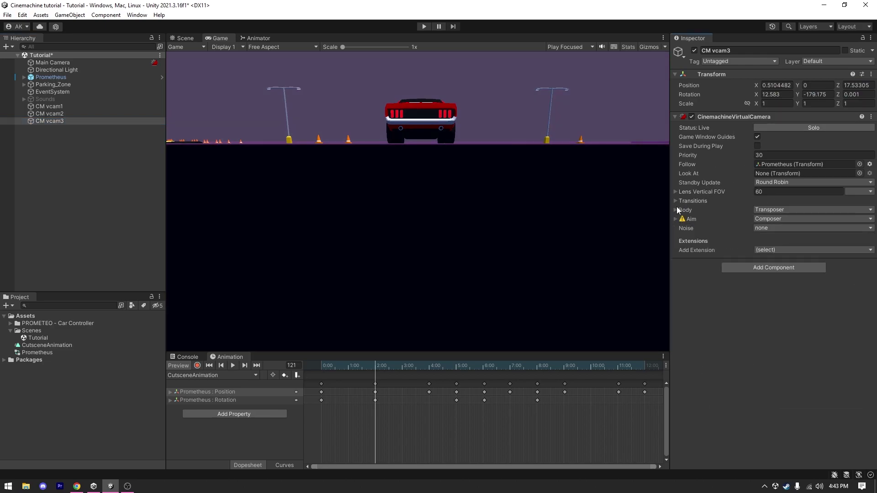
click(676, 210)
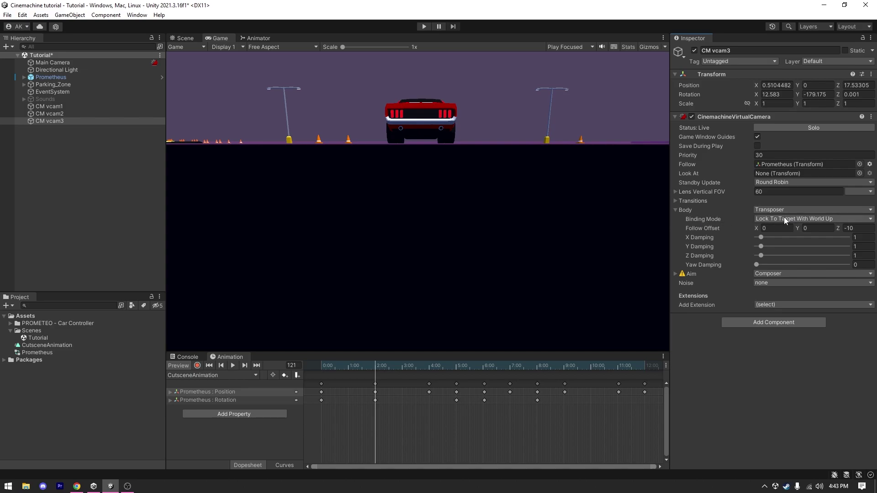
click(862, 228)
text(-5)
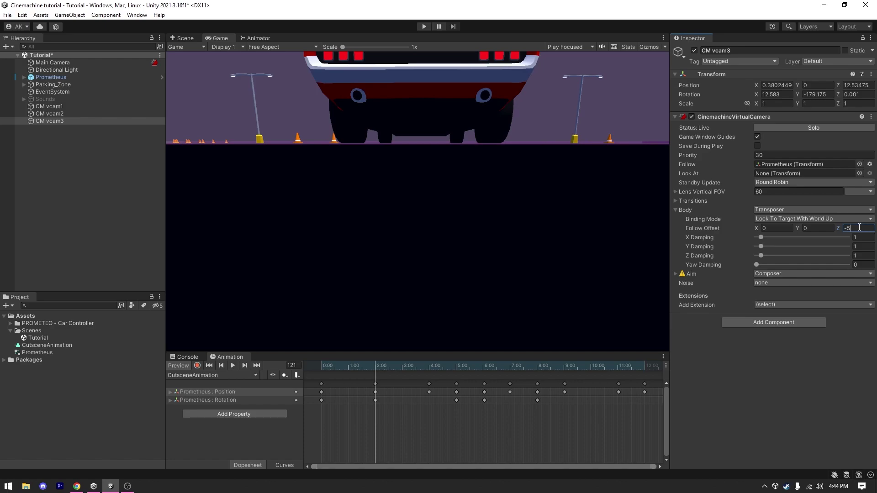
click(818, 228)
text(3)
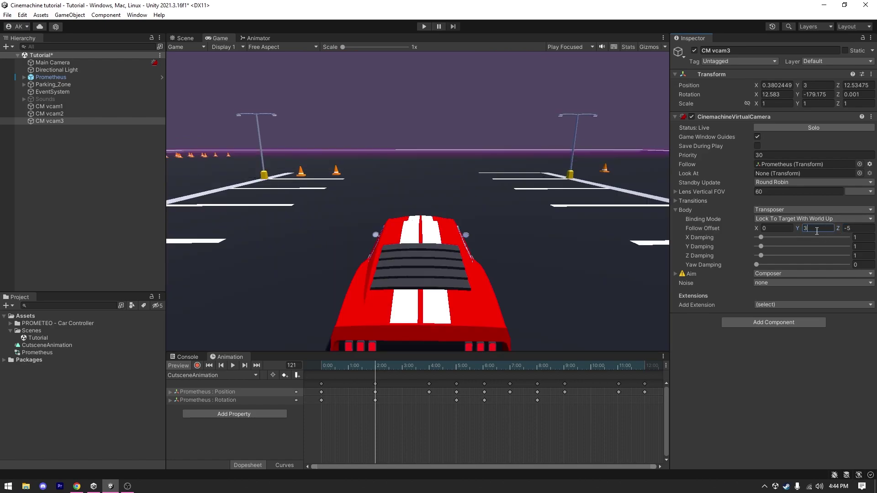
text(2)
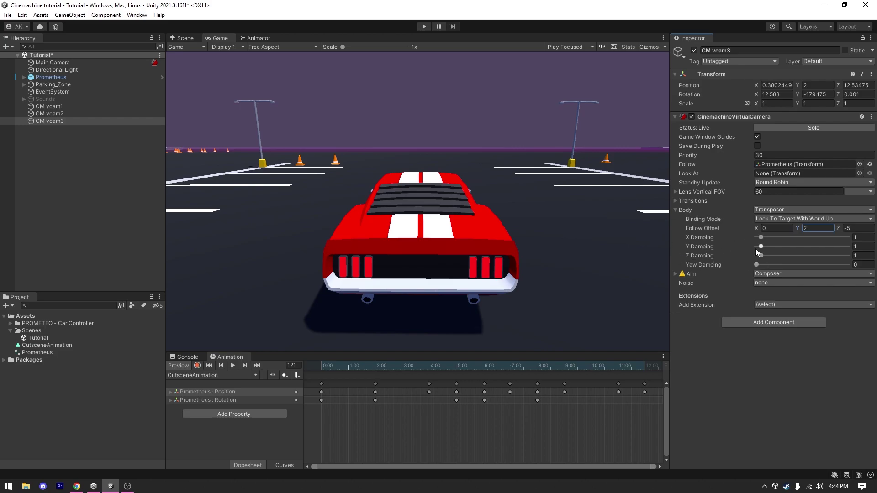
- Scrub the cutscene to around frame 225 and orbit the Scene view around the car
mouse_move(745, 241)
mouse_move(376, 369)
mouse_down()
mouse_move(423, 375)
mouse_move(388, 379)
mouse_move(424, 378)
mouse_move(381, 377)
mouse_move(423, 369)
mouse_move(384, 371)
mouse_move(416, 372)
mouse_move(376, 378)
mouse_move(424, 378)
mouse_move(376, 382)
mouse_up()
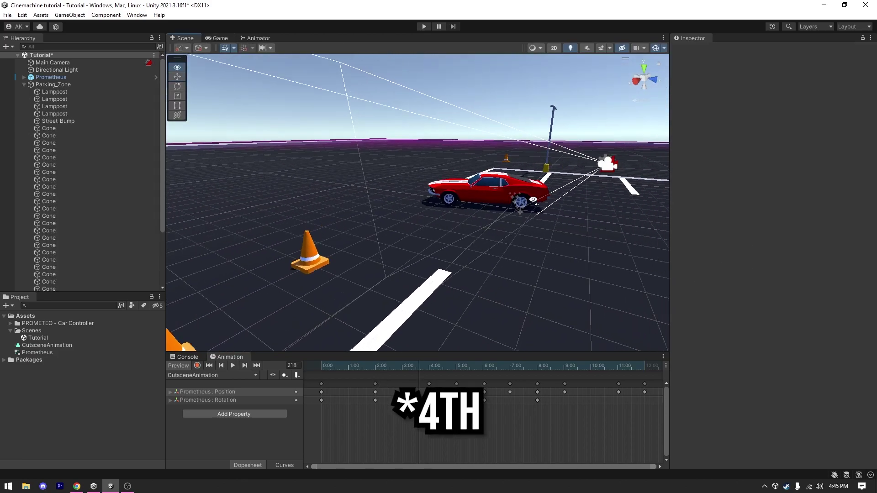
alt+drag(533, 199, 538, 192)
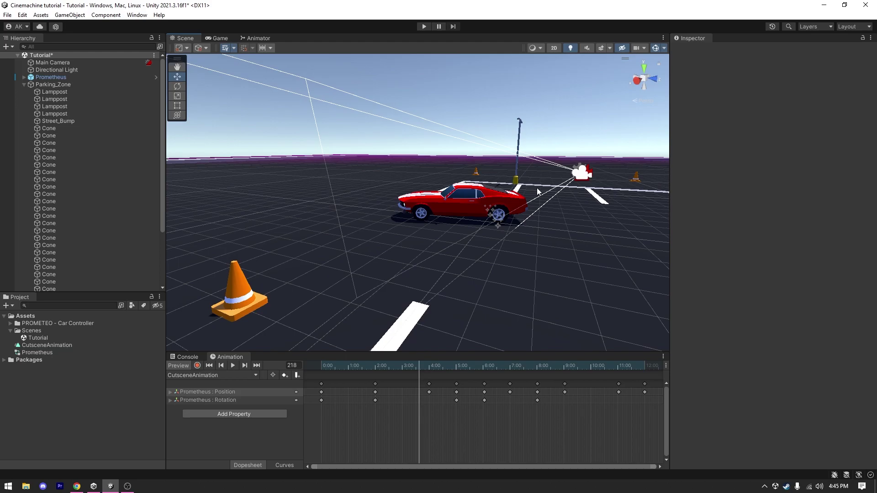
- Collapse Parking_Zone and add a new Cinemachine virtual camera, CM vcam4
click(24, 84)
right_click(66, 155)
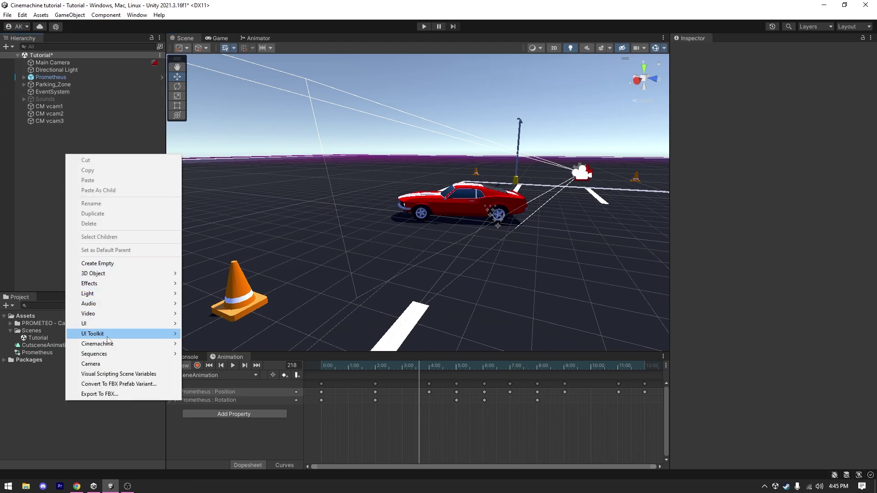
mouse_move(119, 343)
click(194, 344)
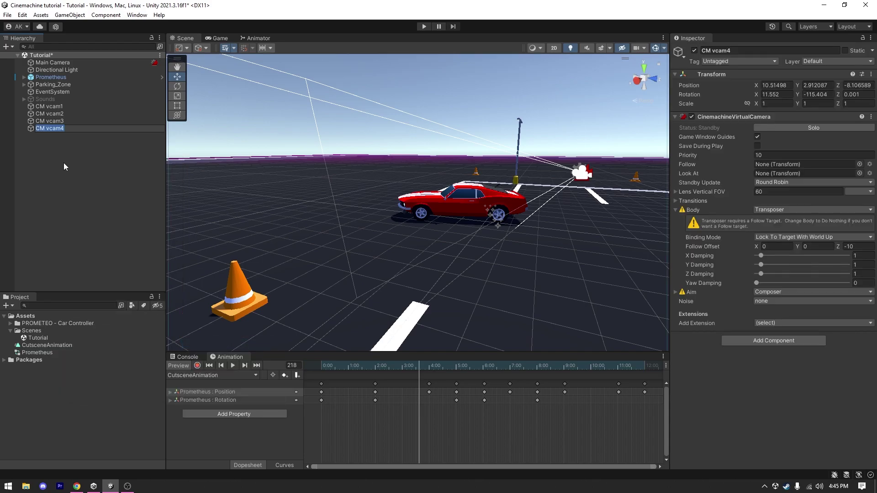
click(118, 165)
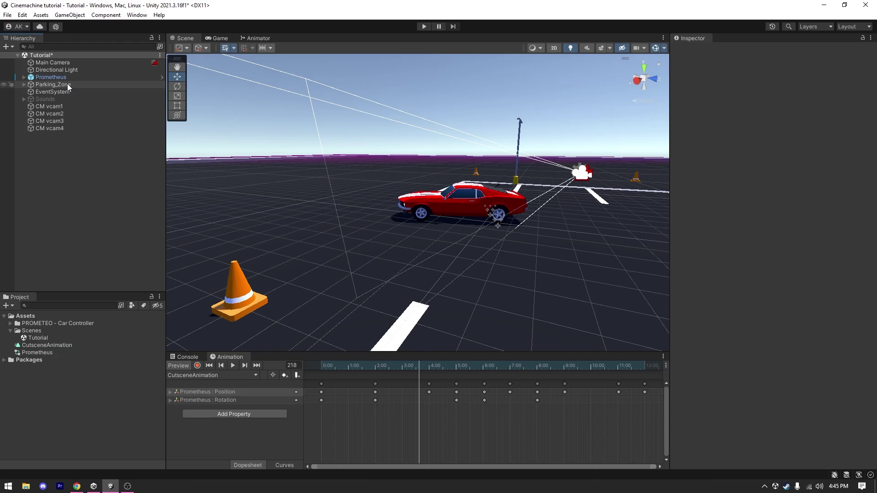
- Set CM vcam4 to look at Prometheus, scrub the cutscene to frame 480, and tweak its height offset
click(68, 127)
drag(46, 77, 793, 178)
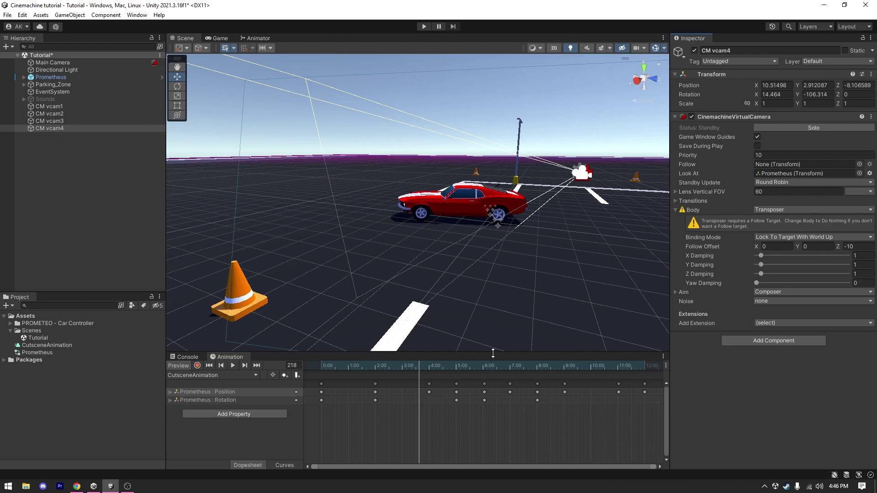
mouse_move(500, 366)
mouse_down()
mouse_move(430, 366)
mouse_move(508, 363)
mouse_up()
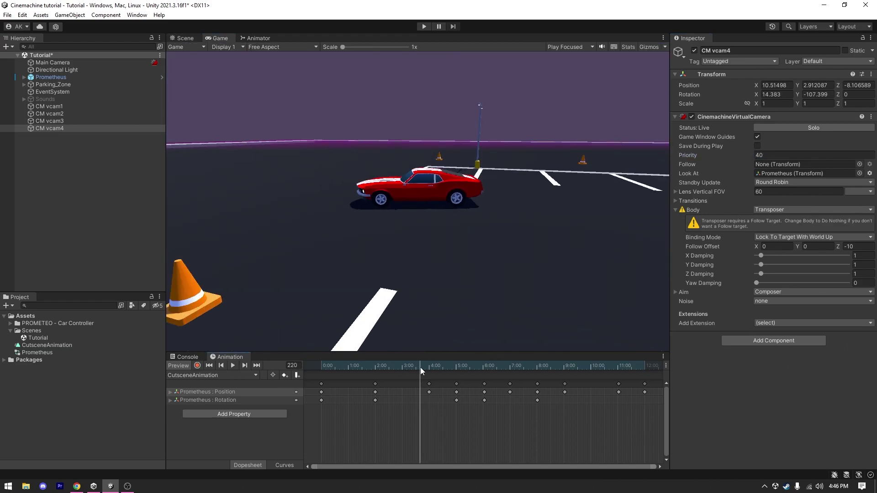
drag(420, 367, 537, 367)
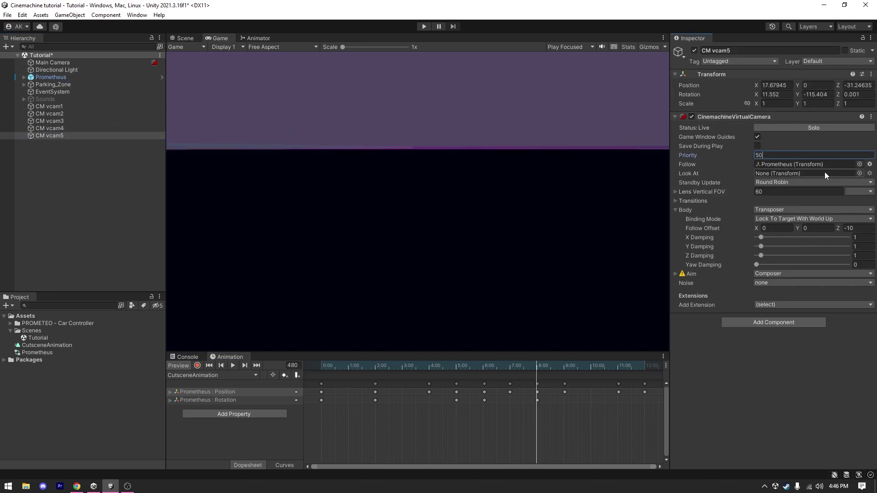
mouse_move(797, 228)
mouse_down()
mouse_move(835, 229)
mouse_move(798, 227)
mouse_up()
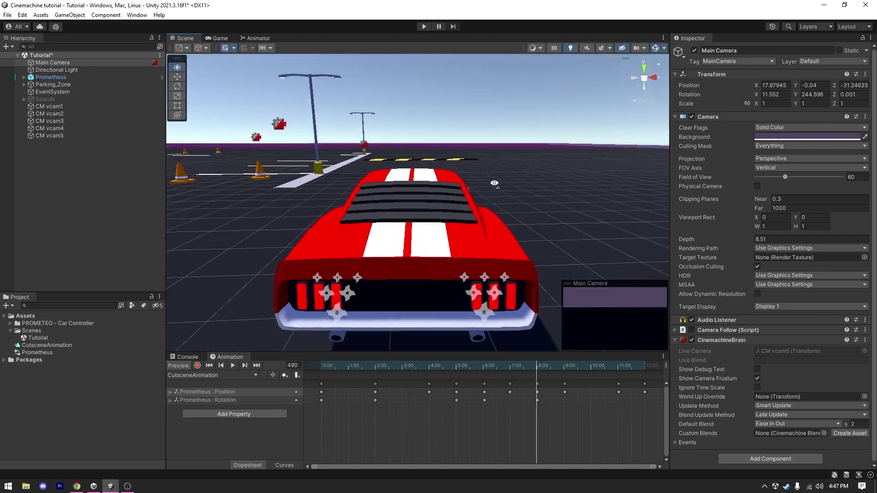
- Give CM vcam5 a Follow Offset of Y 2 and Z -5, previewing the cutscene near frame 560
click(49, 135)
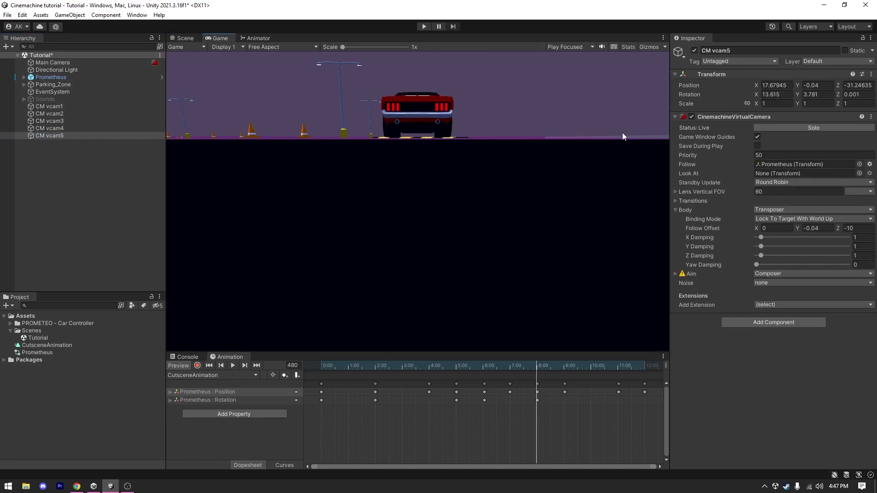
double_click(818, 228)
text(2)
key(Tab)
text(-5)
drag(537, 367, 557, 396)
- Try X and Y Damping values of 6 and 2 on CM vcam5, then reset both to 1
click(867, 234)
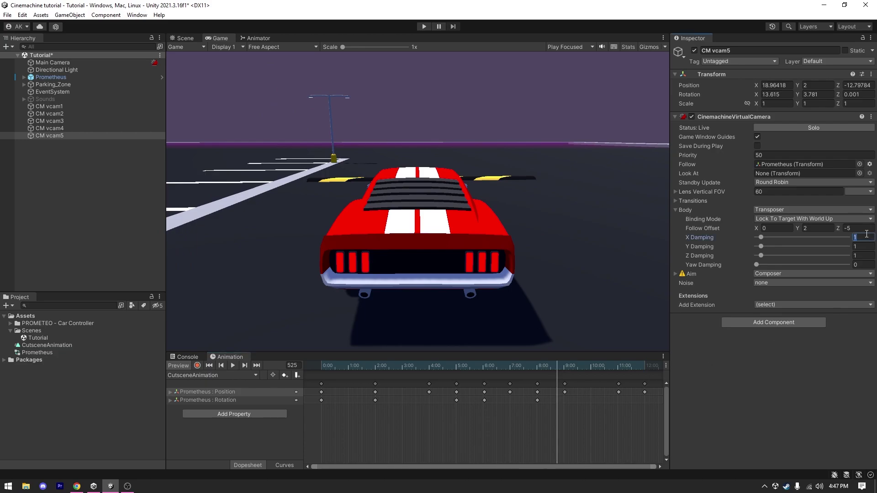
key(Tab)
text(6)
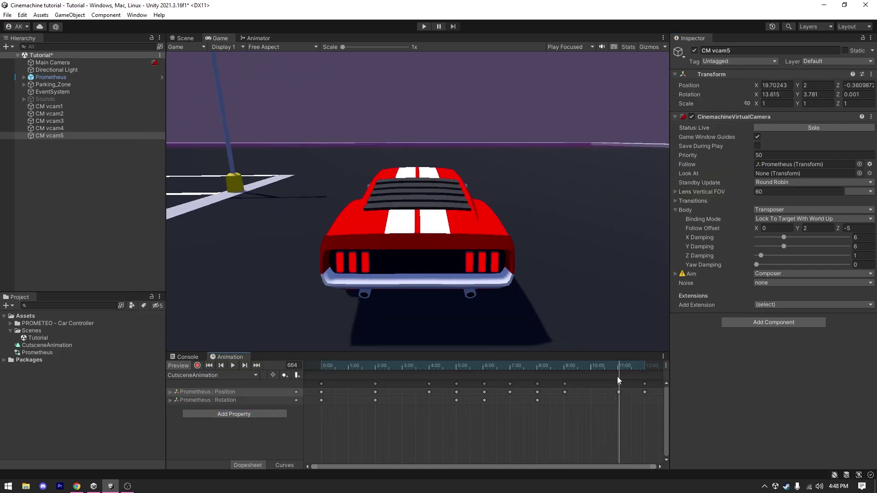
drag(618, 368, 556, 368)
click(865, 238)
text(2)
click(866, 247)
text(2)
click(864, 237)
text(1)
click(866, 246)
text(1)
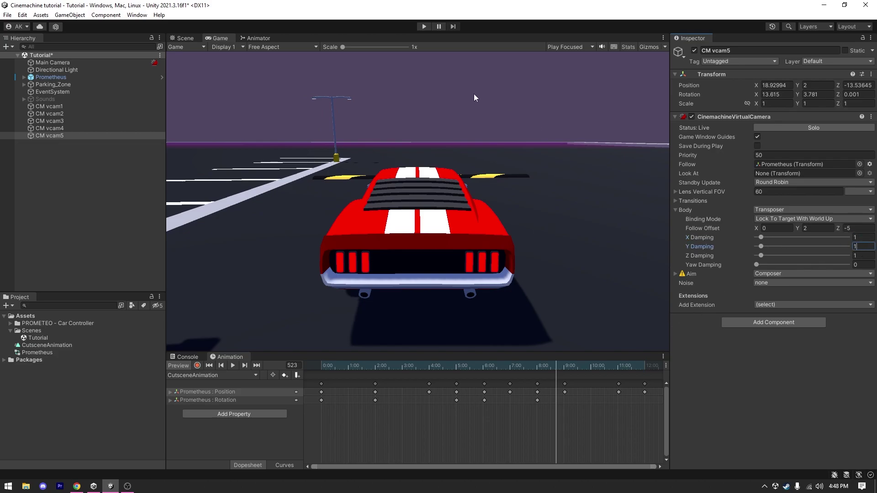
- Play-test the camera shots, then stop and return to the Scene view
click(424, 26)
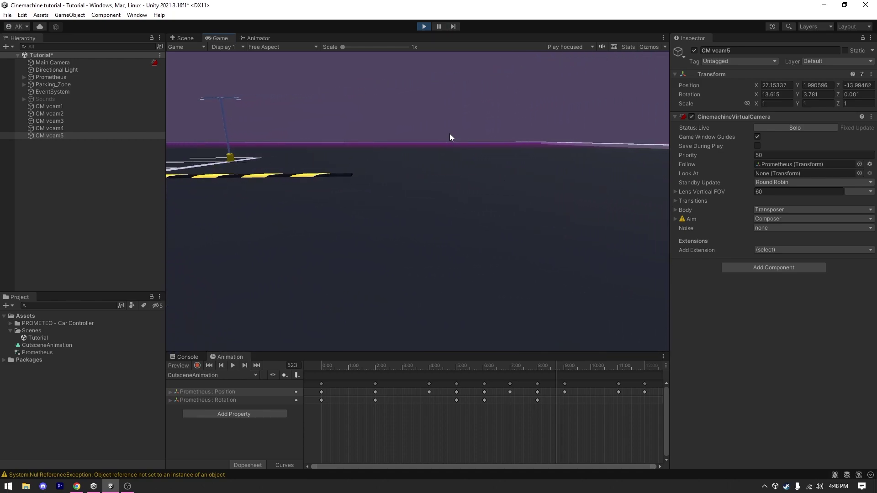
click(426, 26)
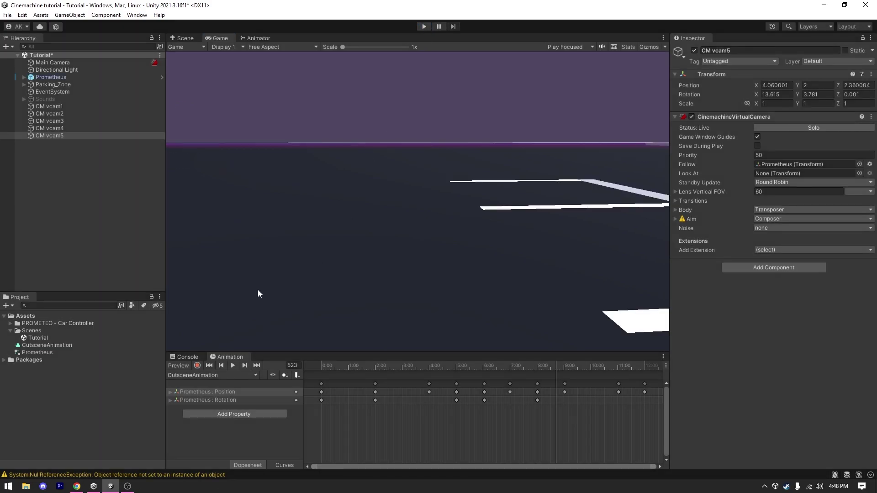
click(193, 40)
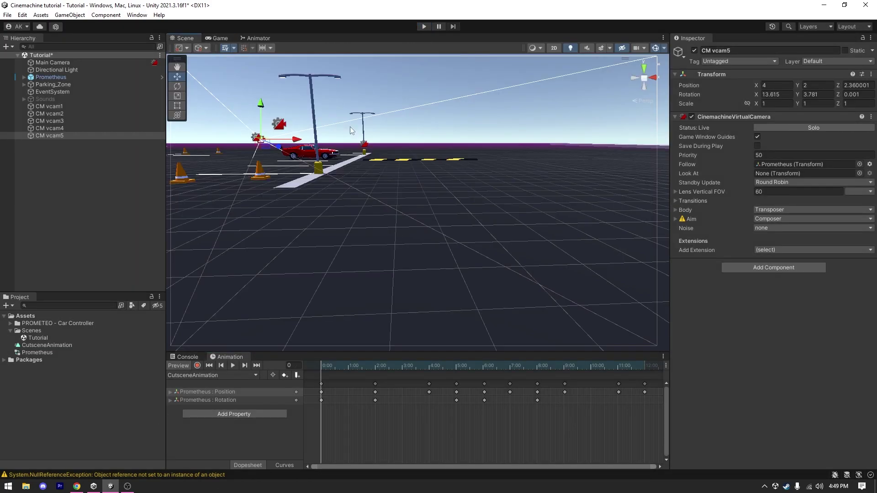
- Open the Timeline window from Window > Sequencing and dock it beside the Animation panel
click(136, 15)
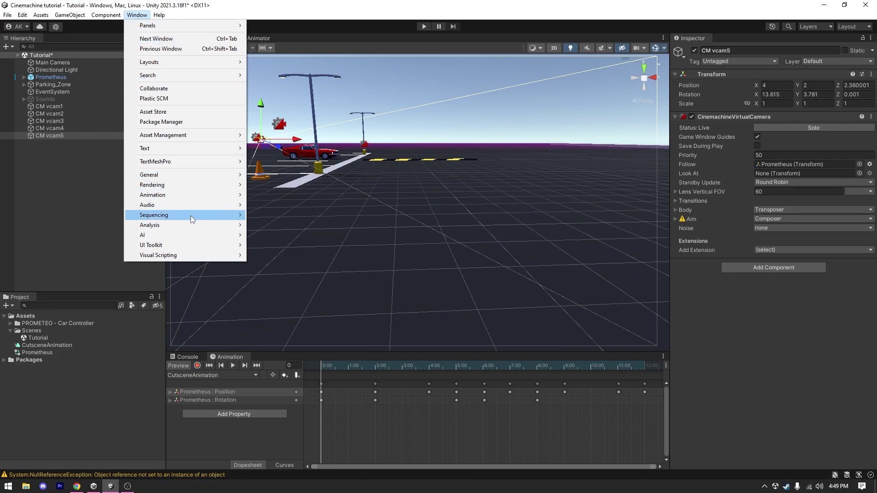
mouse_move(191, 218)
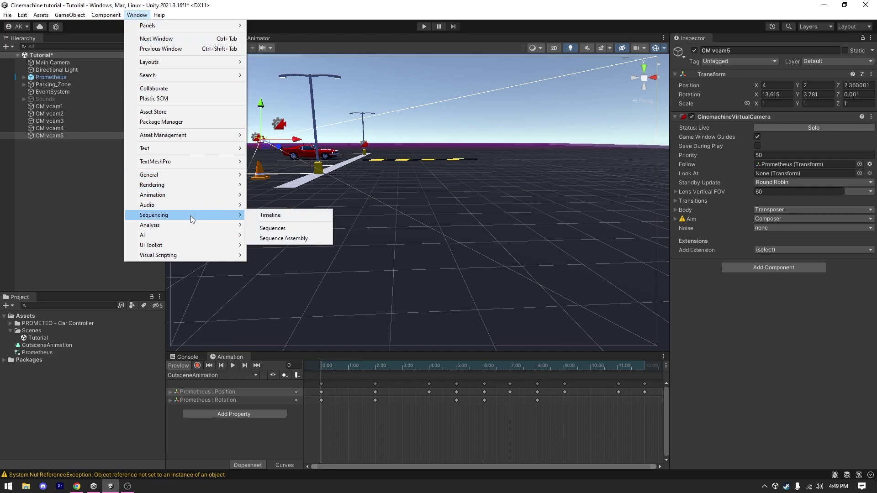
click(273, 216)
drag(297, 39, 281, 359)
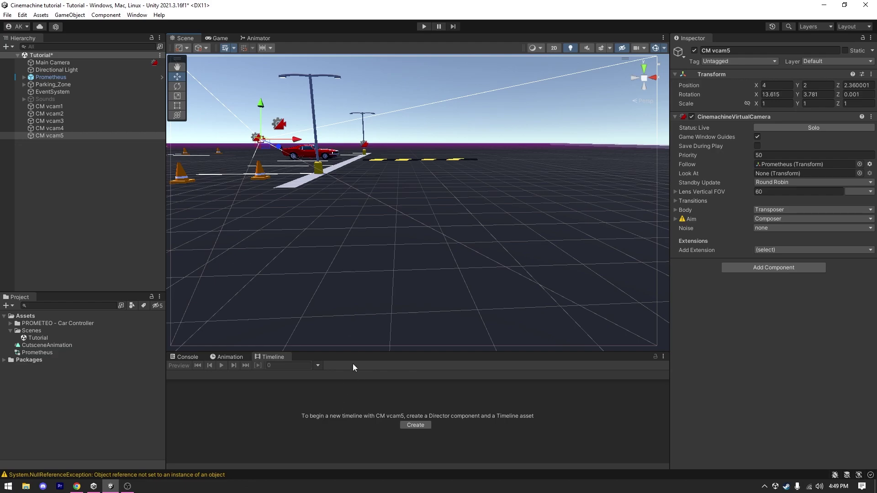
- Create an empty GameObject named 'Timeline' at the top of the Hierarchy and save a new Timeline asset for it
right_click(38, 176)
click(34, 176)
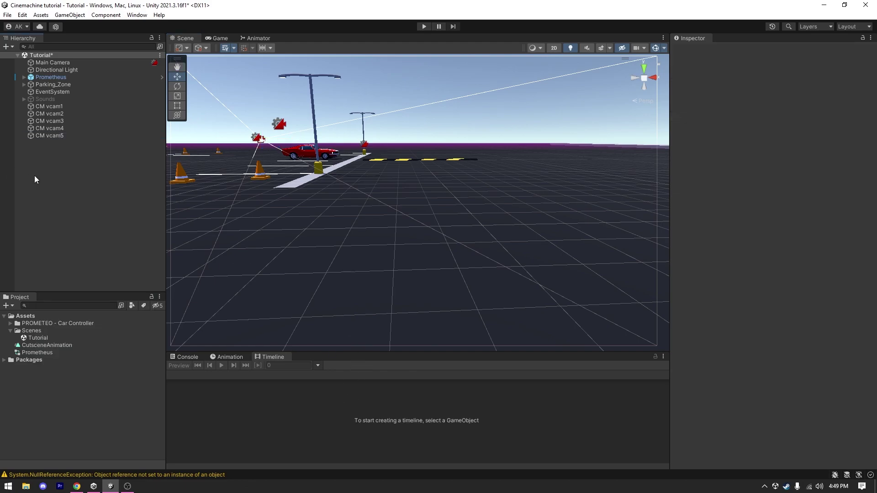
right_click(49, 175)
click(102, 286)
text(t)
key(BackSpace)
text(Timeline)
key(Return)
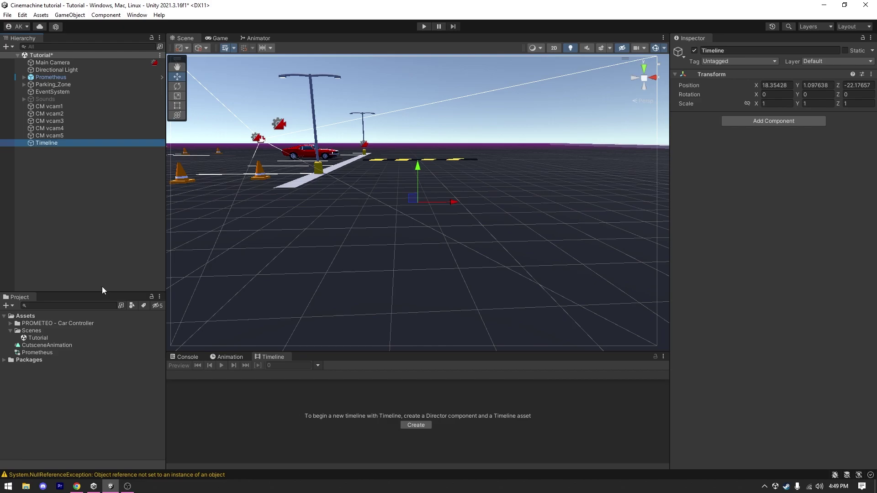
drag(102, 145, 103, 63)
click(415, 425)
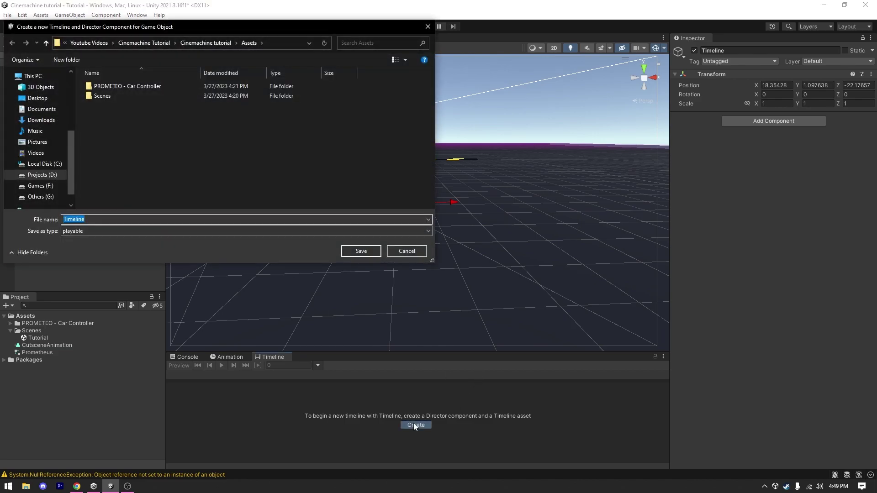
click(365, 252)
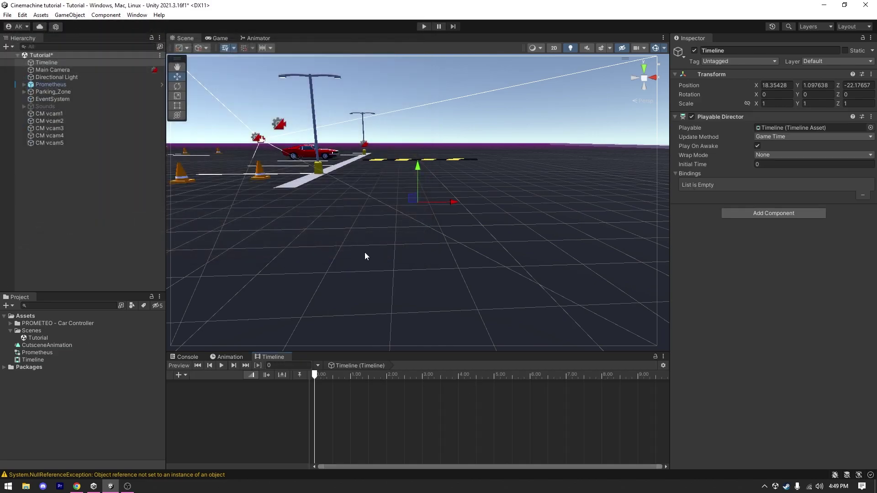
- Check the Timeline's menu and display settings, then zoom the ruler out to about twenty seconds
click(663, 356)
click(584, 404)
click(663, 357)
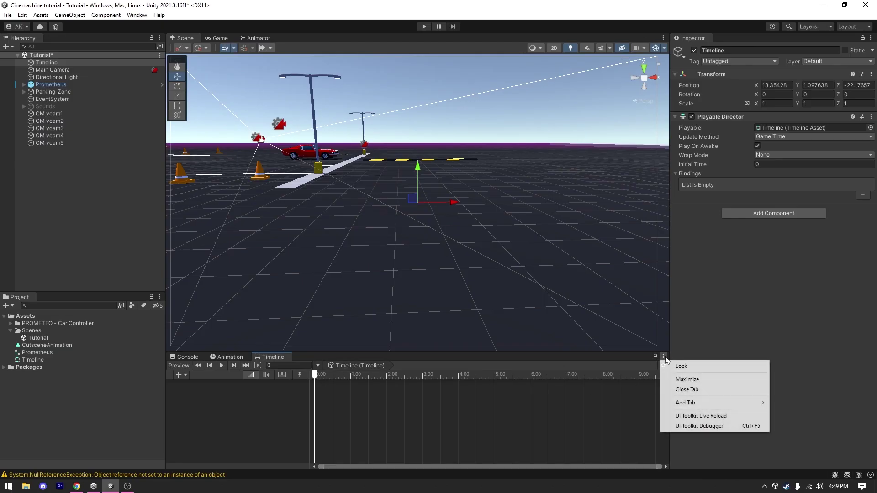
click(601, 402)
click(663, 366)
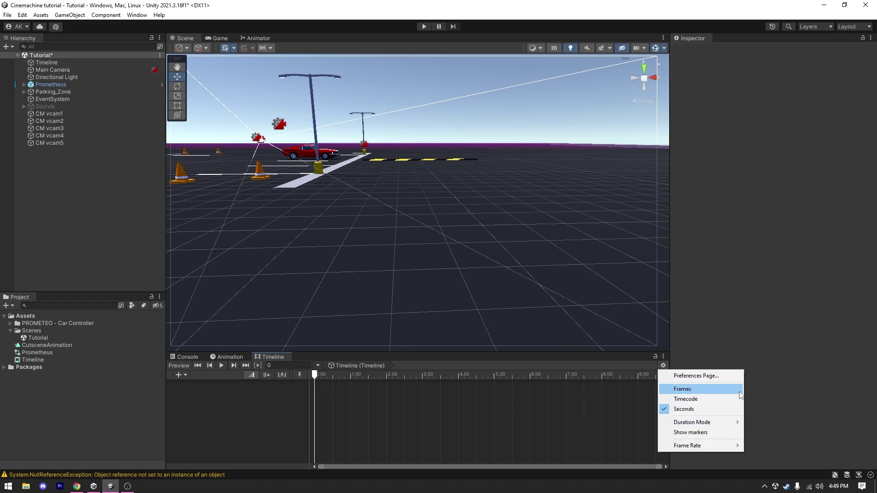
click(548, 408)
scroll(402, 399, down, 5)
scroll(404, 400, up, 1)
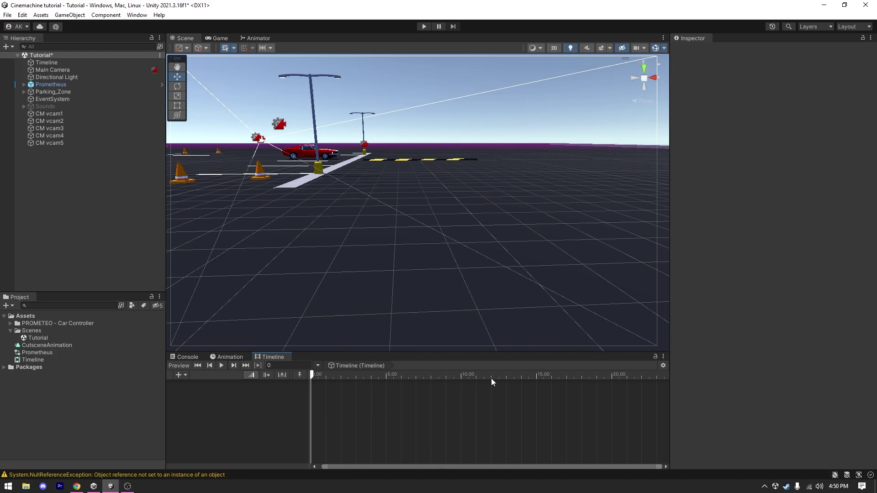
right_click(273, 399)
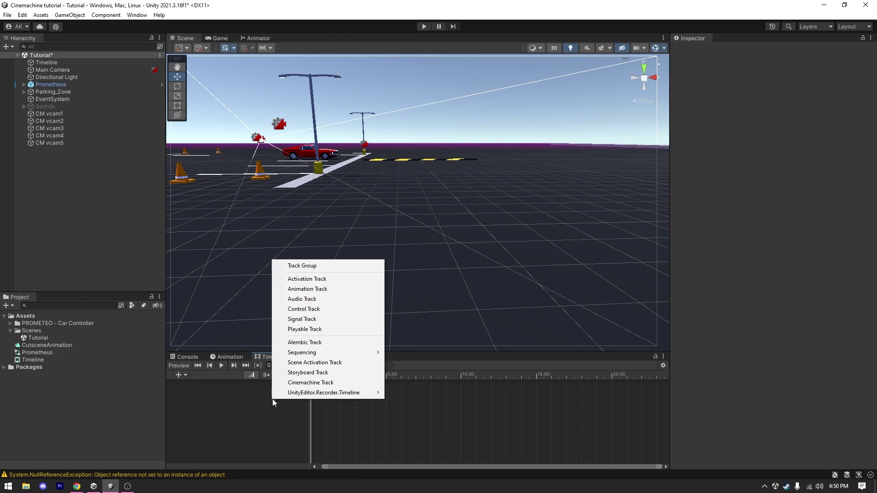
- Add a Cinemachine Track driven by Main Camera and an Animation Track bound to the Prometheus car
click(308, 383)
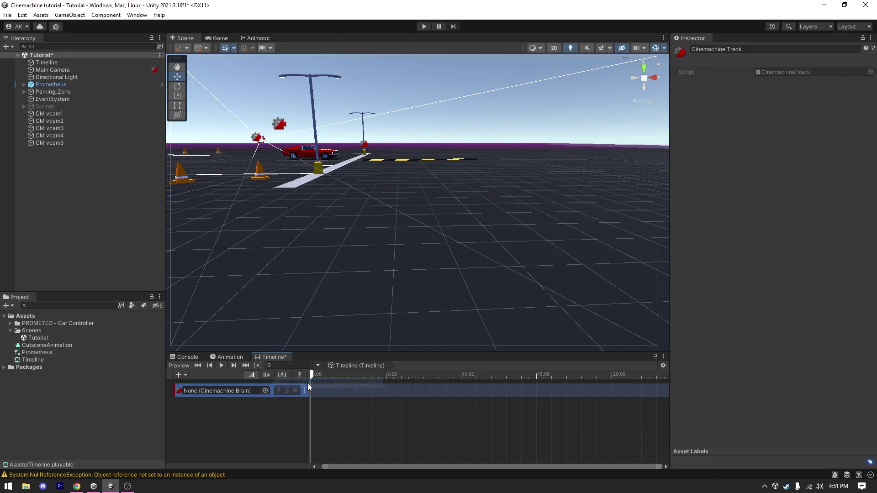
drag(58, 70, 218, 391)
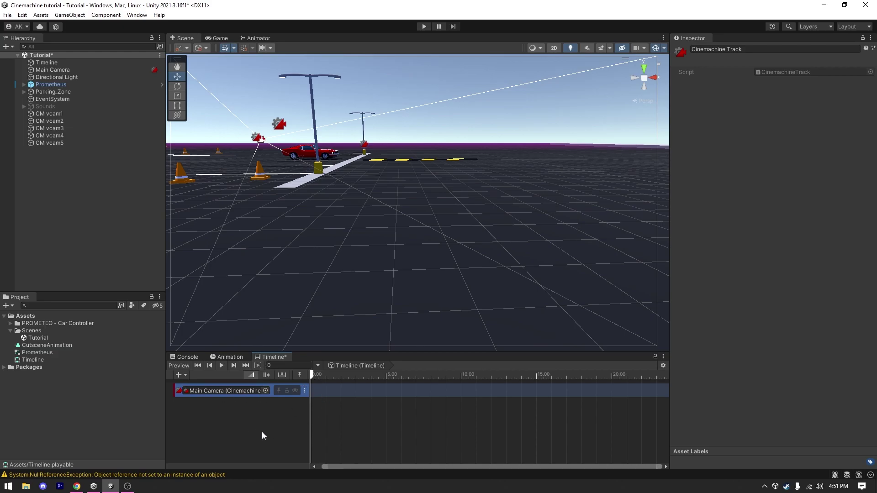
right_click(240, 422)
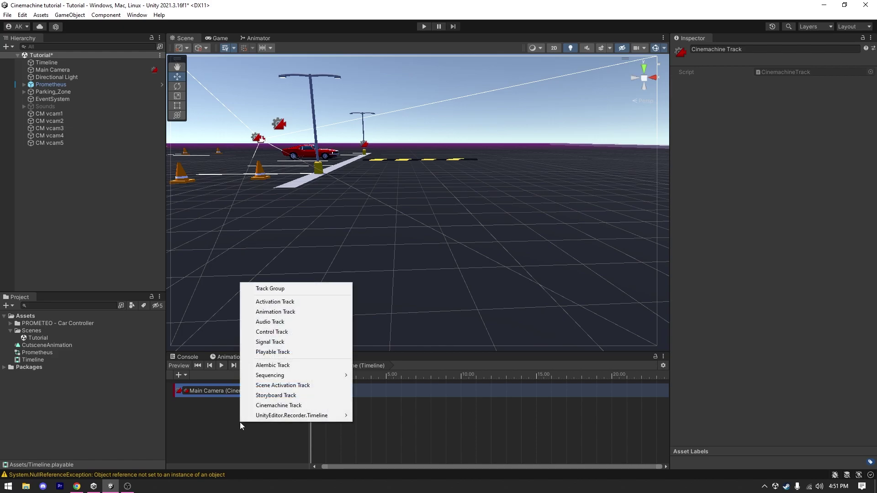
click(294, 310)
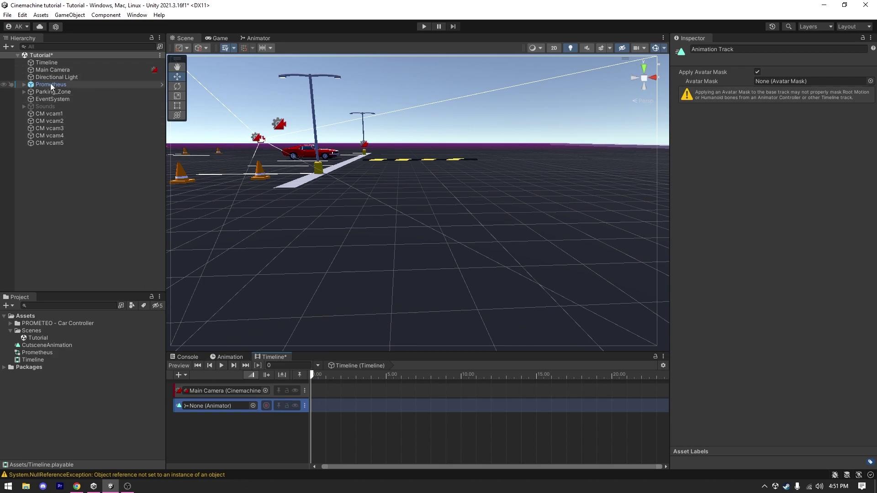
drag(59, 86, 206, 402)
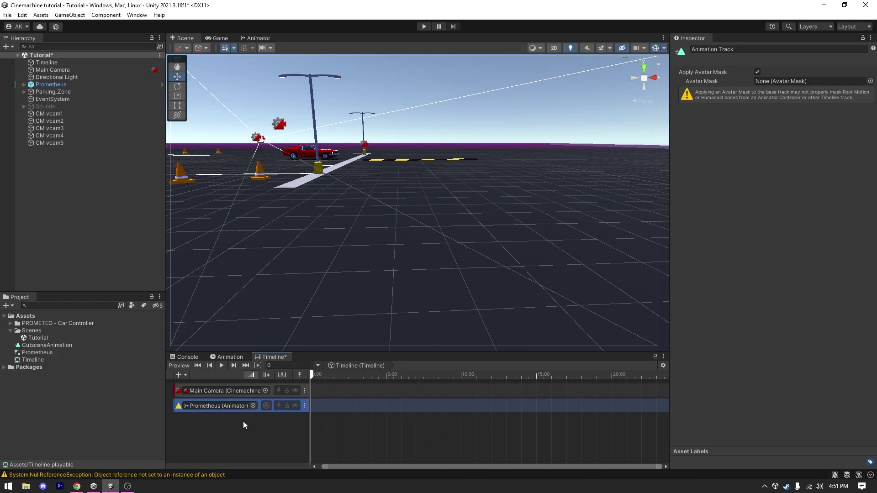
- Add the CutsceneAnimation clip to the Prometheus track, starting at 0
right_click(324, 411)
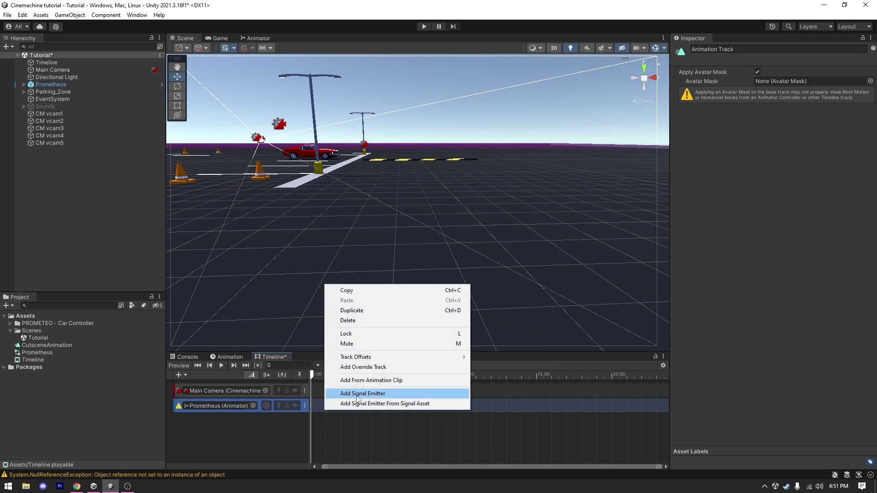
click(383, 381)
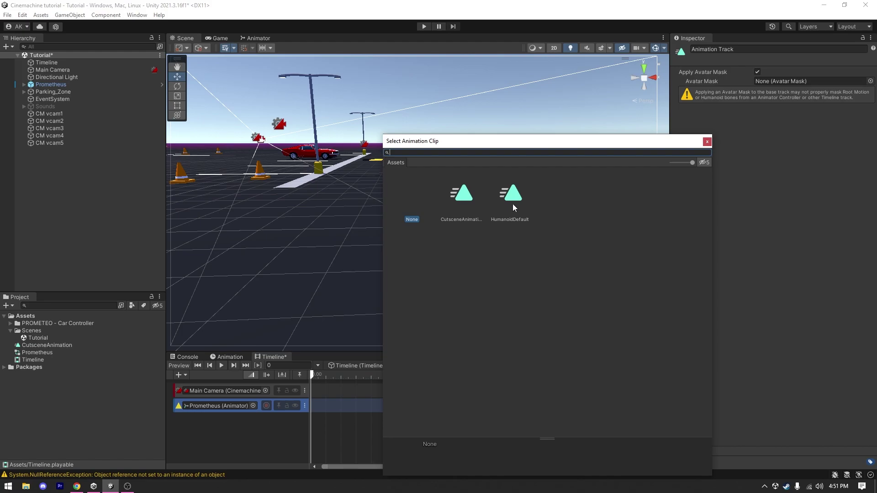
click(460, 196)
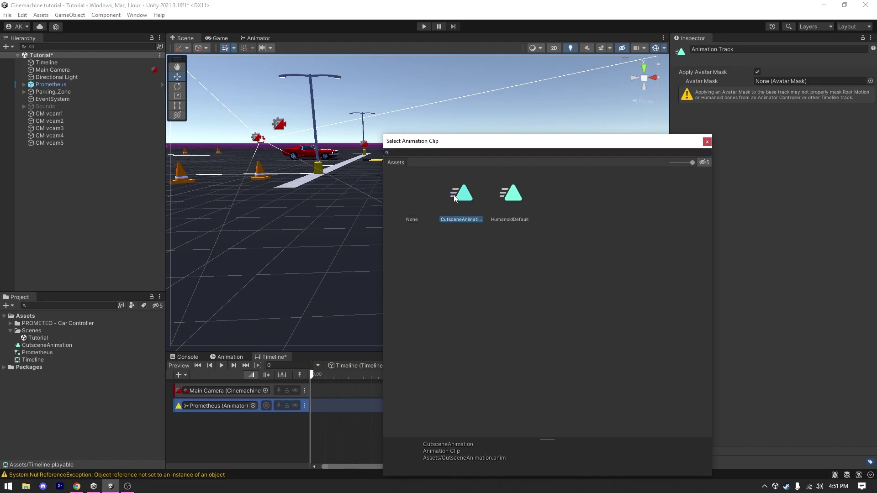
click(707, 141)
drag(446, 403, 427, 406)
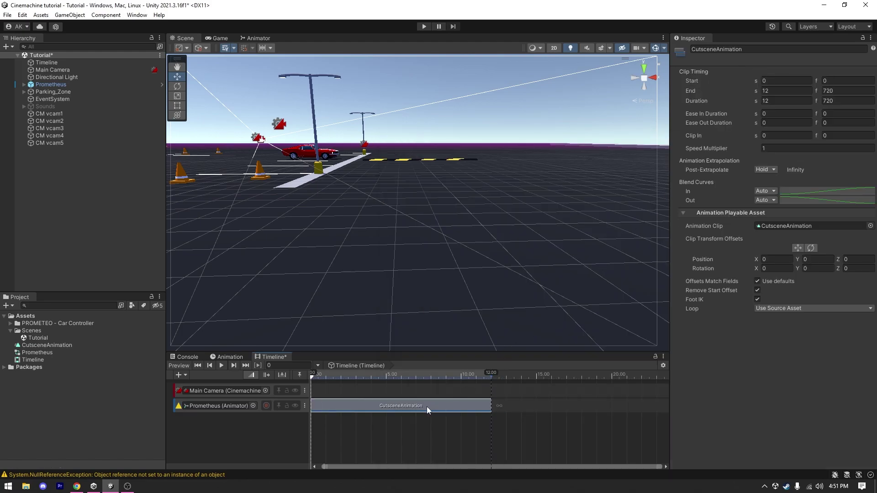
- Rewind the playhead to the start and stop soloing CM vcam1
click(318, 378)
drag(319, 378, 289, 371)
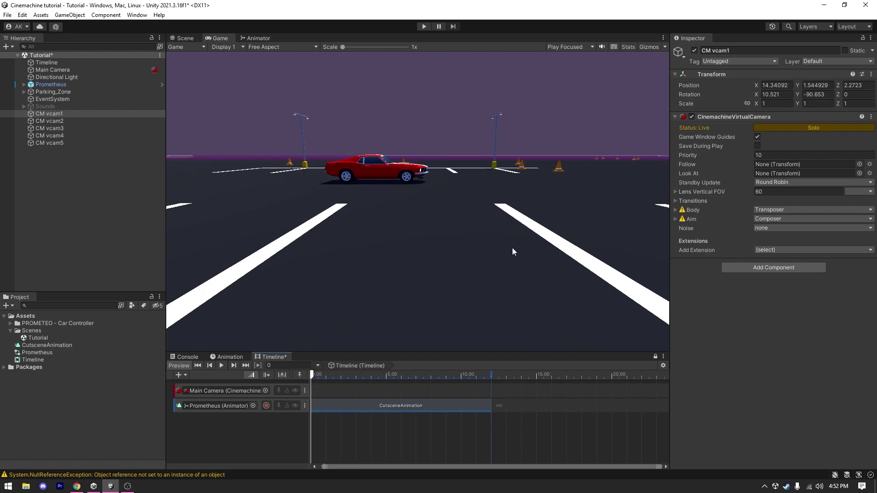
click(814, 127)
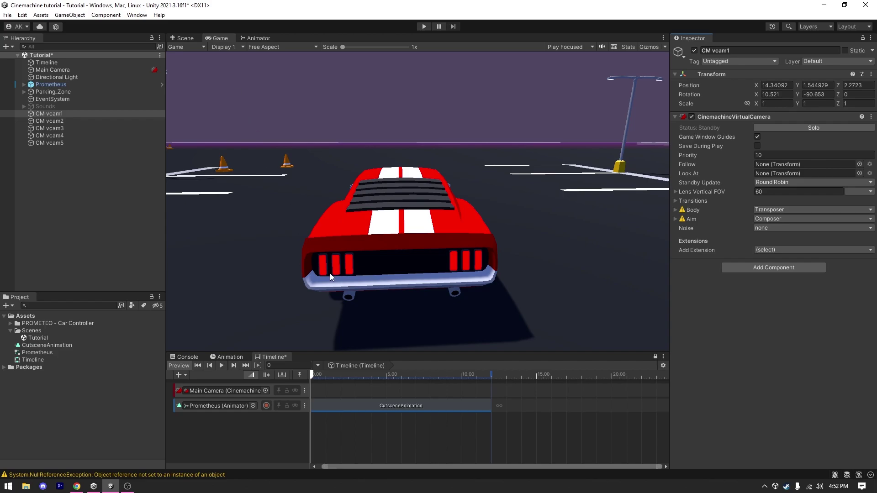
- Turn off Remove Start Offset on the CutsceneAnimation clip, then show the game camera view
click(185, 37)
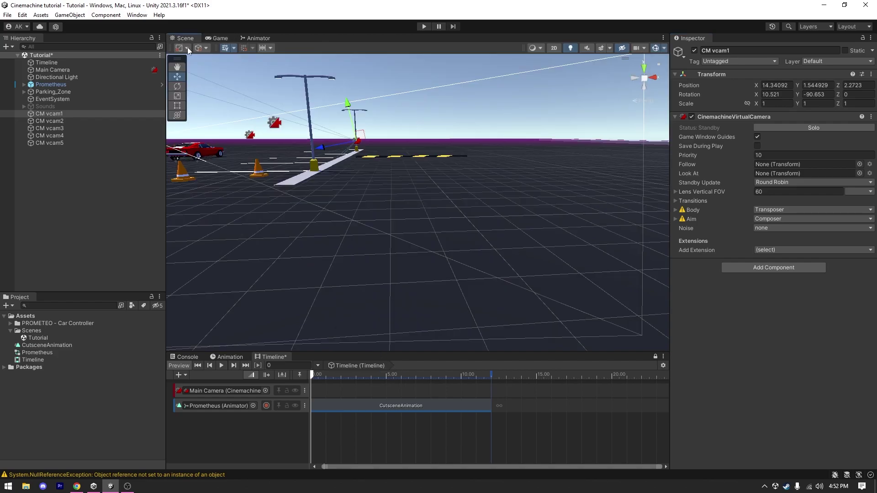
middle_drag(440, 168, 305, 129)
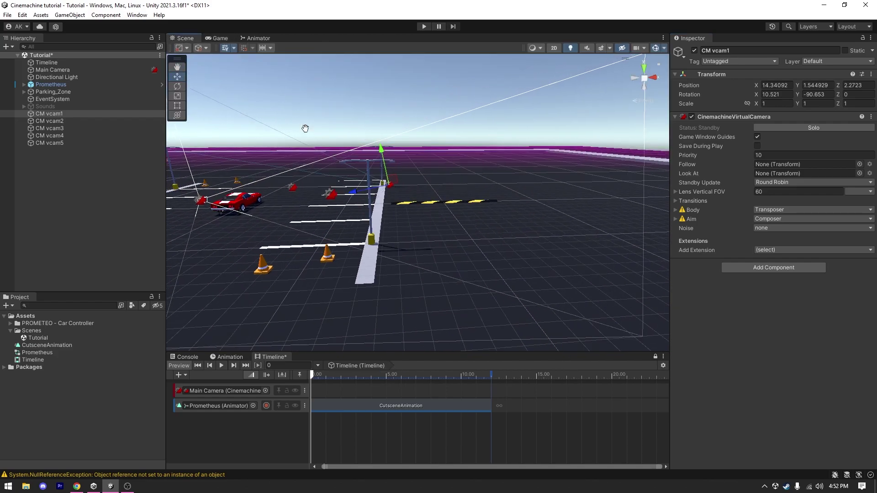
click(401, 406)
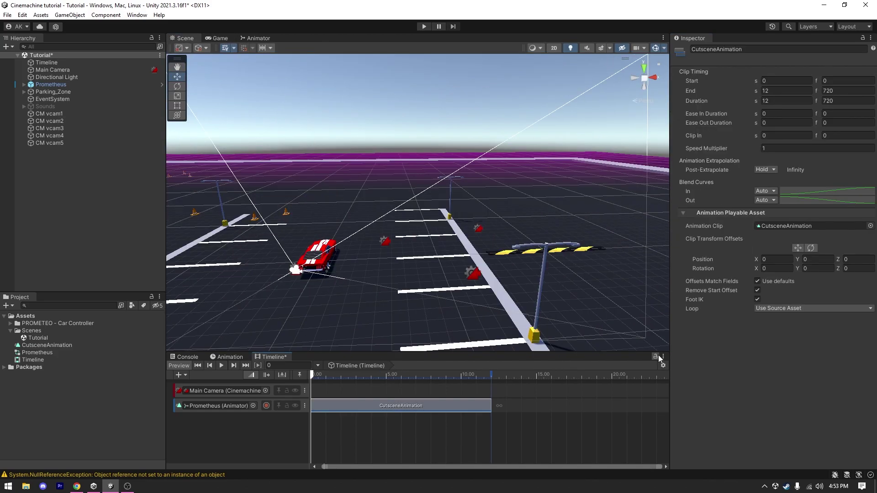
click(757, 291)
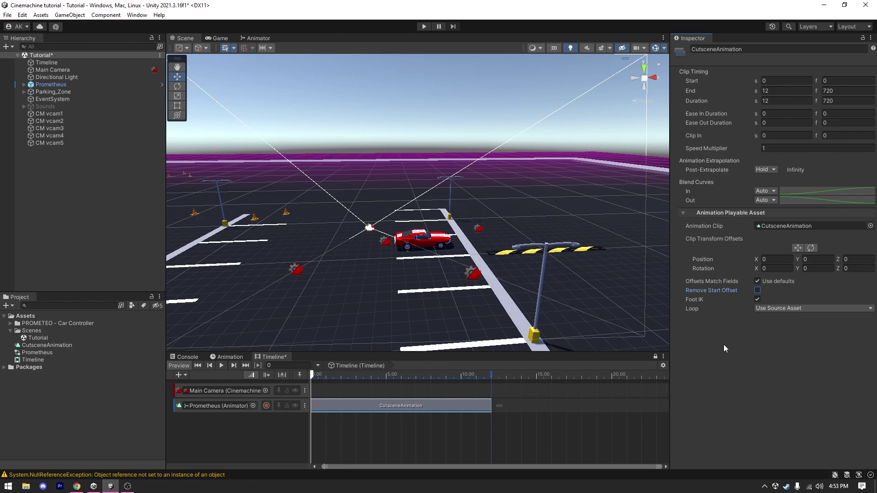
key(ctrl+2)
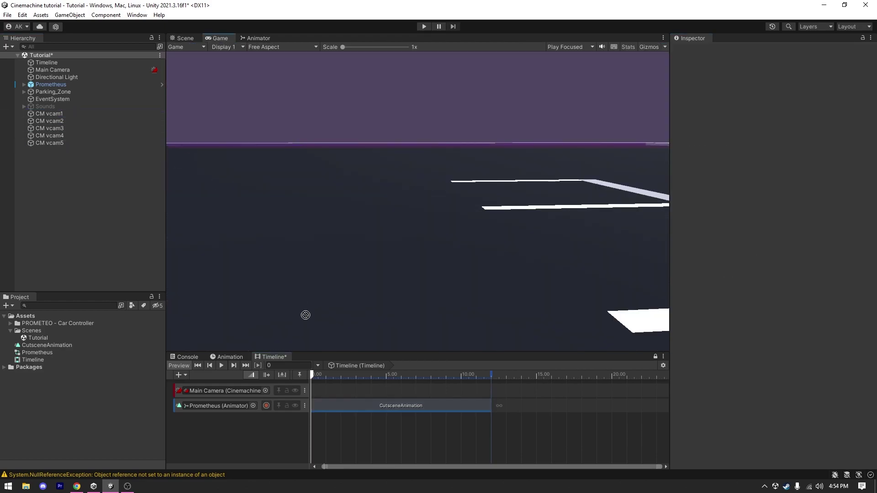
- Add CM vcam1 and CM vcam2 shots, trimmed to end at 0.6 and 2.05 seconds
mouse_move(327, 393)
mouse_down()
mouse_move(311, 375)
mouse_move(326, 378)
mouse_move(312, 382)
mouse_move(319, 385)
mouse_up()
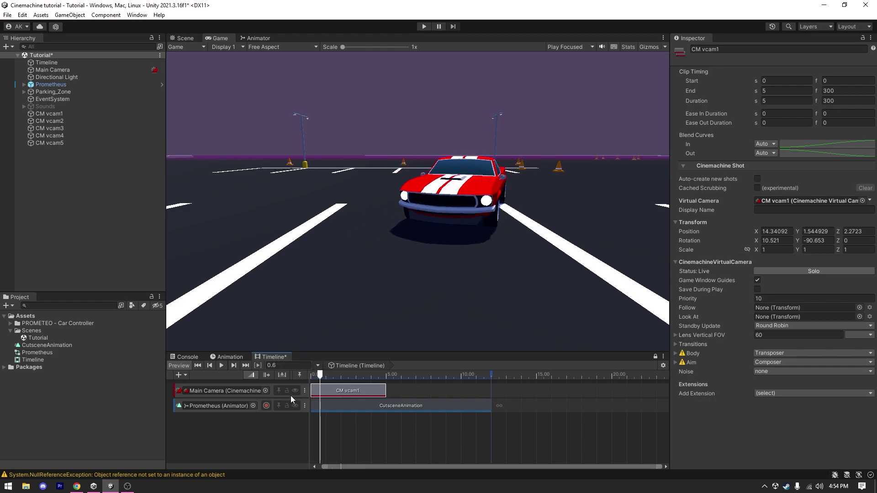
drag(385, 391, 322, 394)
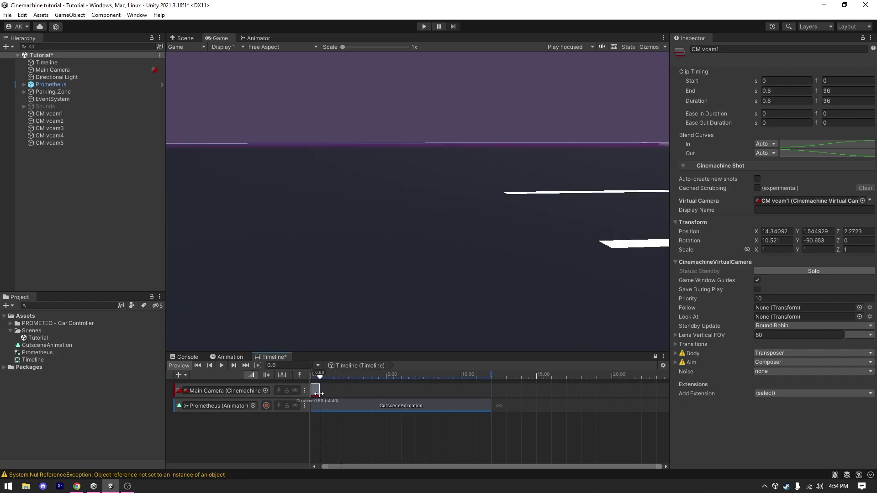
drag(49, 120, 342, 380)
drag(395, 390, 342, 390)
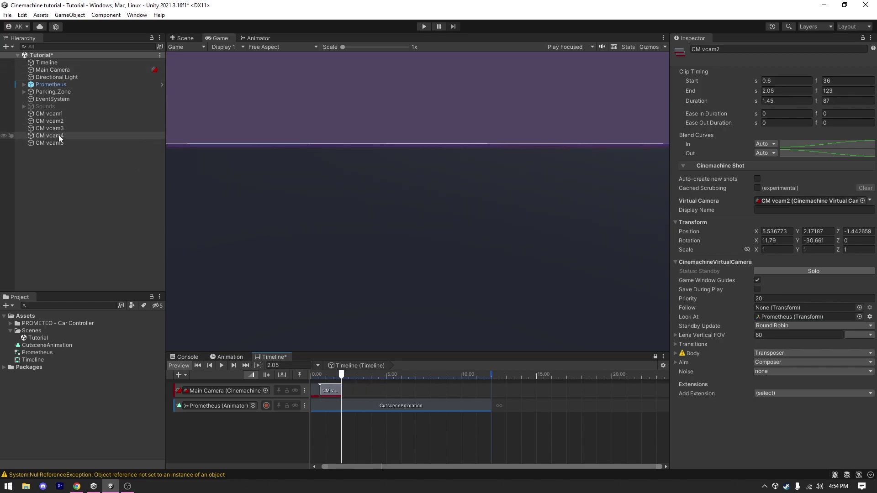
- Add CM vcam3 from 2.05 to about 3.38 seconds, then CM vcam4 and final CM vcam5
drag(50, 128, 353, 391)
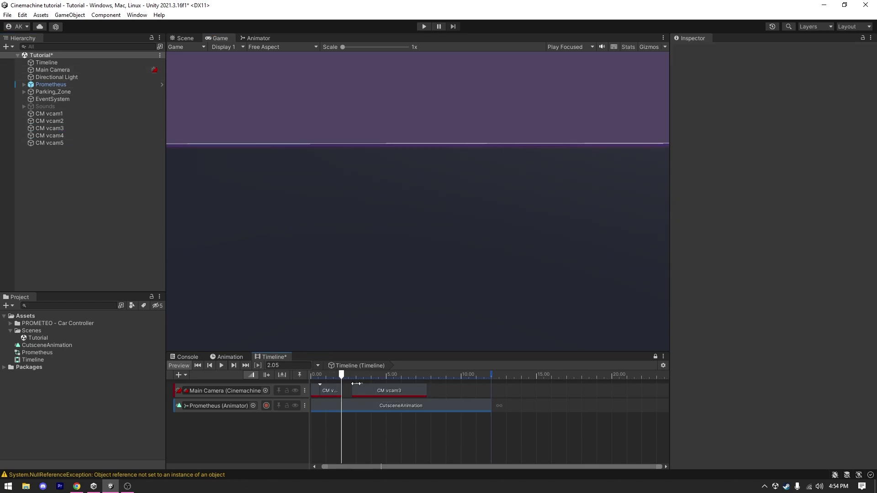
click(358, 376)
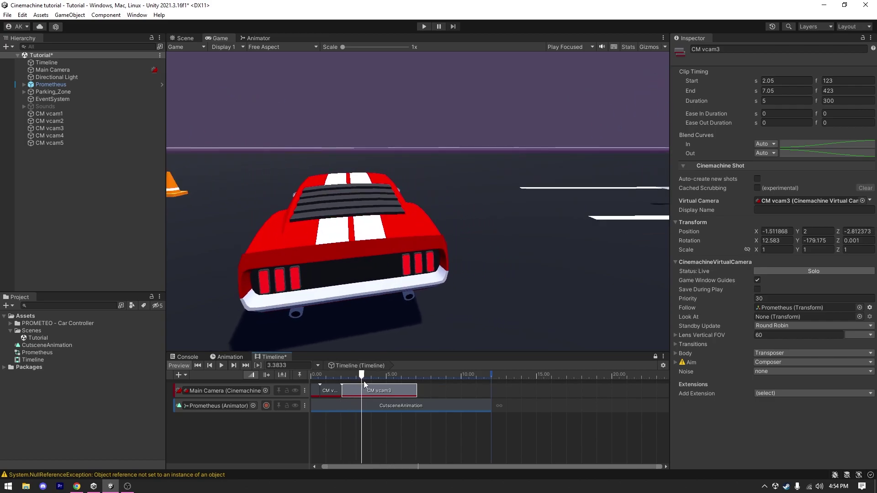
drag(417, 390, 361, 391)
drag(67, 136, 430, 379)
click(366, 376)
drag(50, 143, 286, 389)
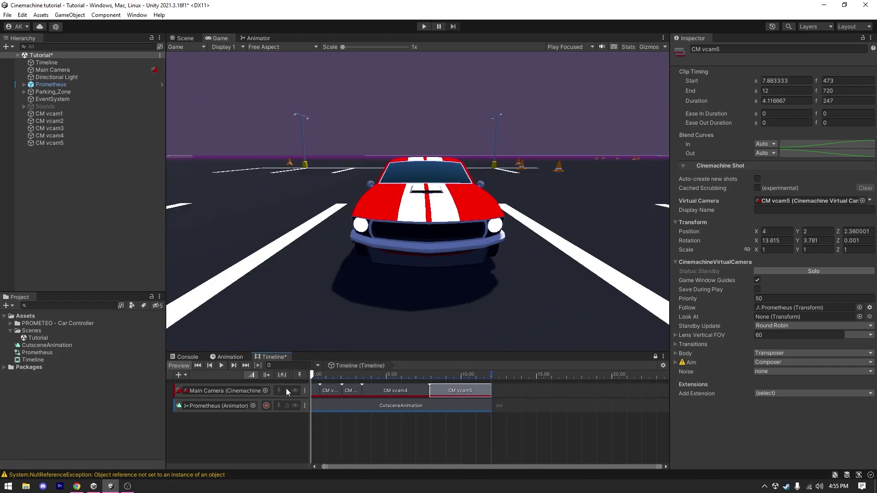
- Play the sequence and overlap CM vcam1 with vcam2 so they blend
click(221, 365)
mouse_move(314, 377)
mouse_down()
mouse_move(327, 378)
mouse_move(315, 377)
mouse_up()
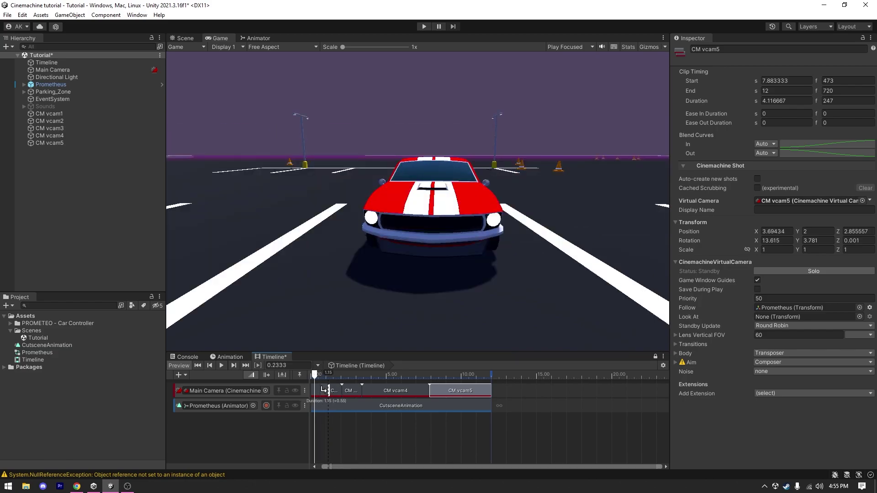
drag(315, 375, 357, 379)
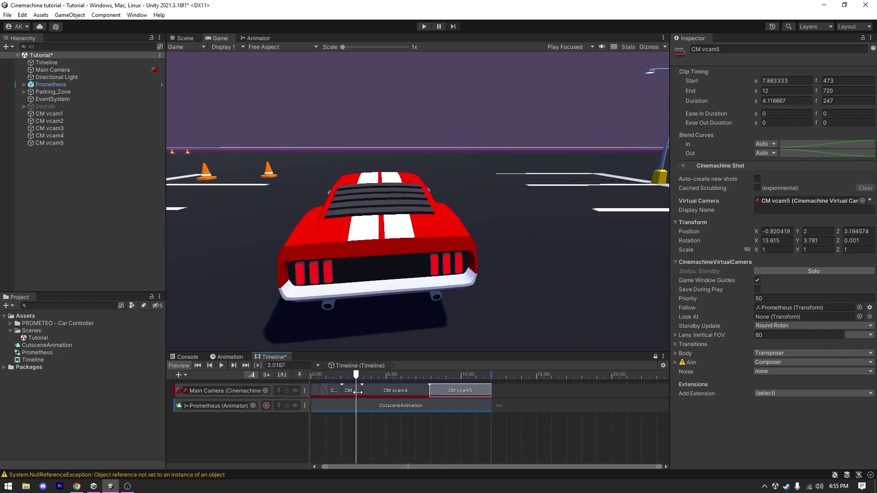
drag(358, 379, 417, 377)
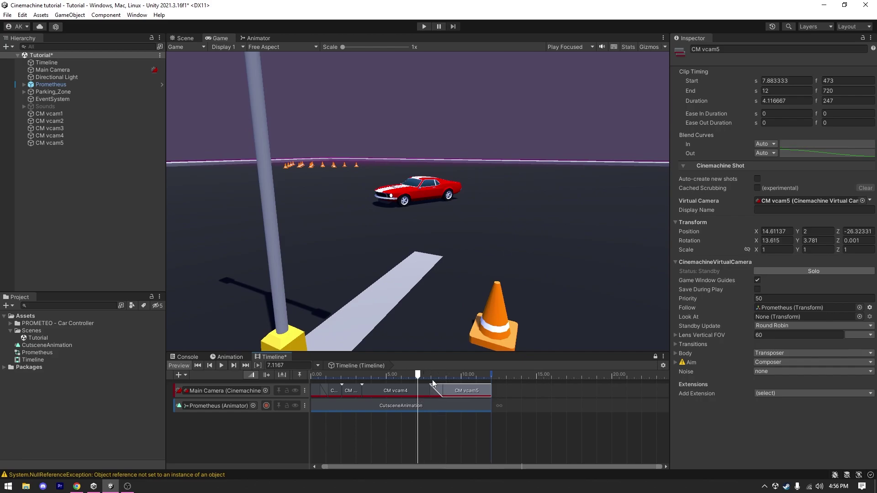
- Extend CM vcam4 to end at 8.43 seconds for a 0.82-second blend into vcam5, and replay it
mouse_move(417, 374)
mouse_down()
mouse_move(444, 376)
mouse_move(419, 376)
mouse_move(442, 376)
mouse_move(429, 376)
mouse_up()
key(space)
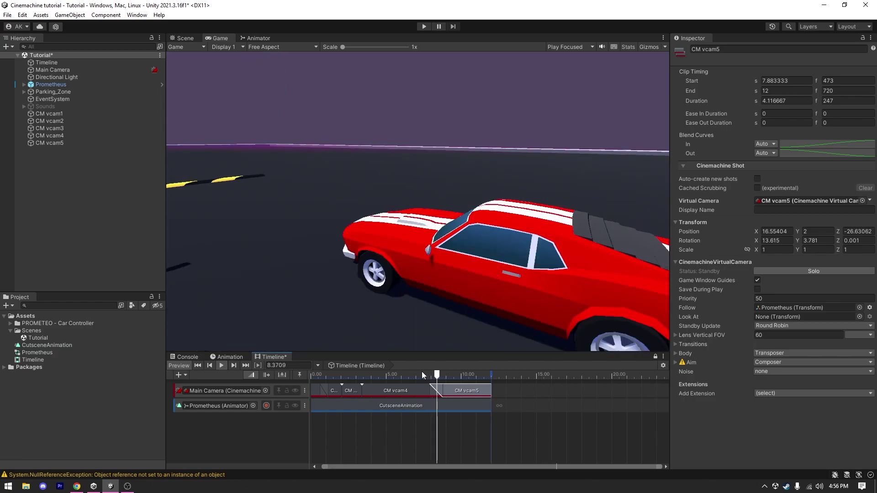
click(429, 394)
drag(437, 389, 430, 387)
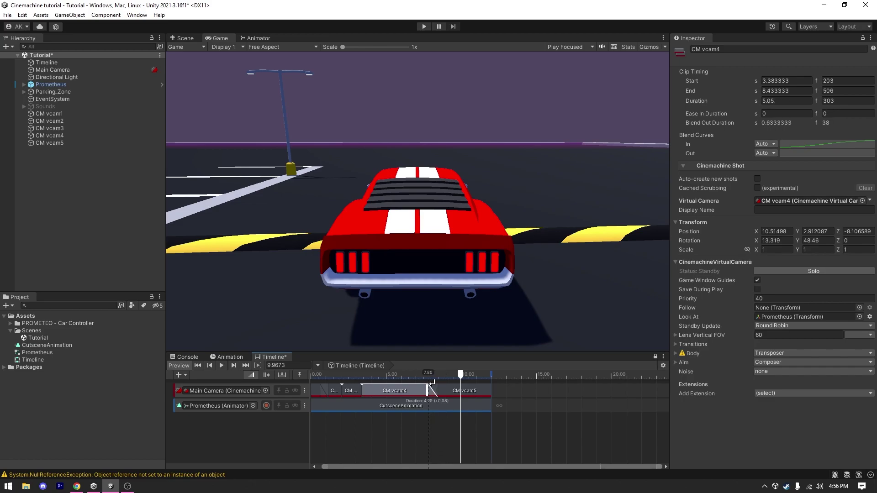
click(414, 375)
key(space)
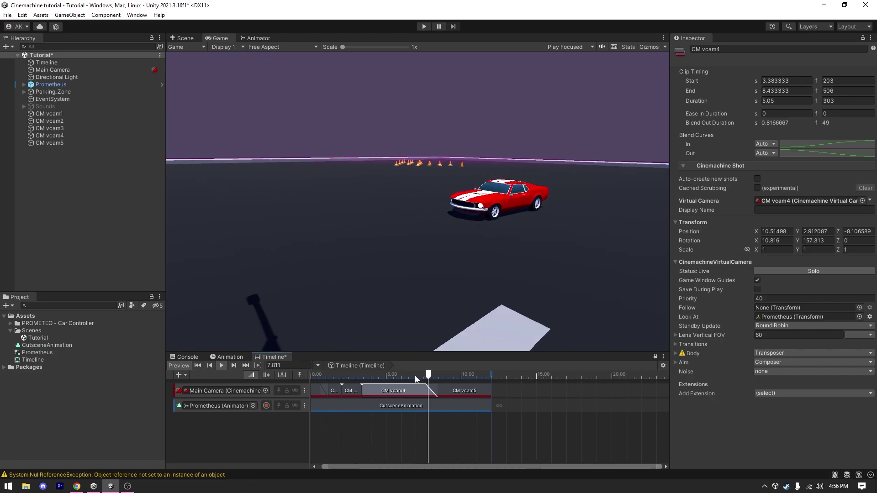